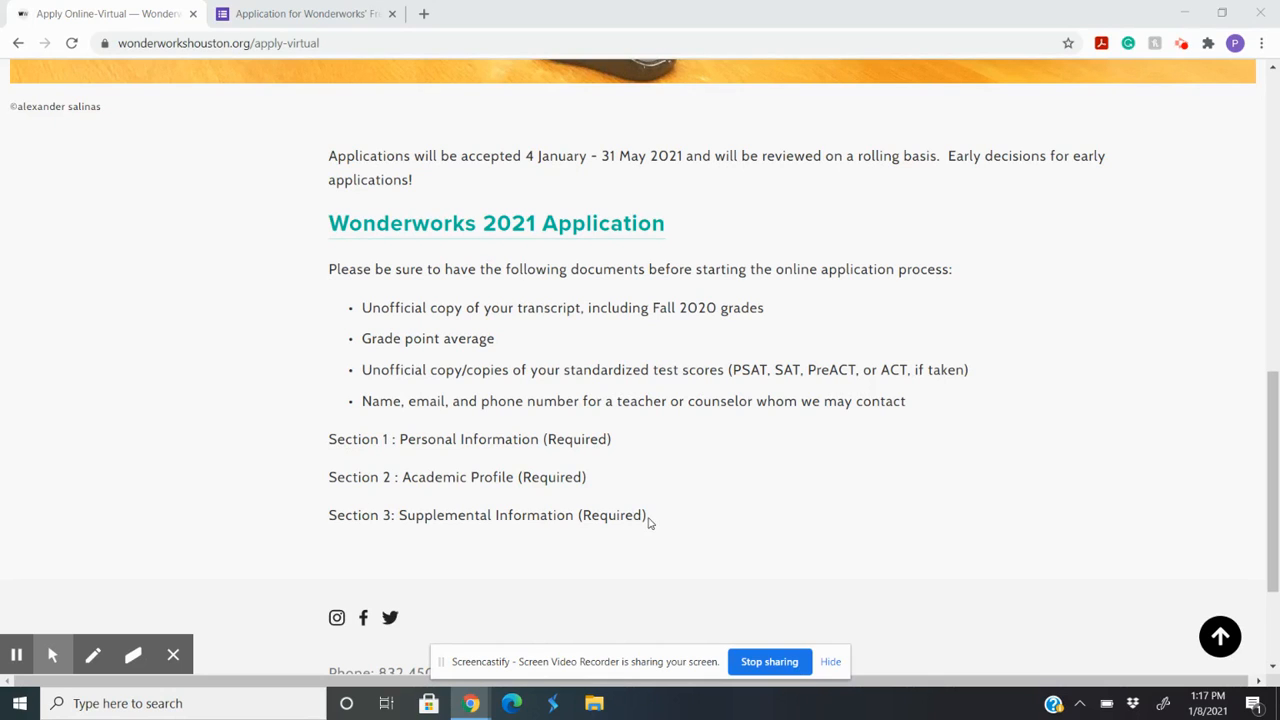
Step: Examine the three required sections and the list of documents needed for the Wonderworks 2021 application
drag(649, 520, 314, 449)
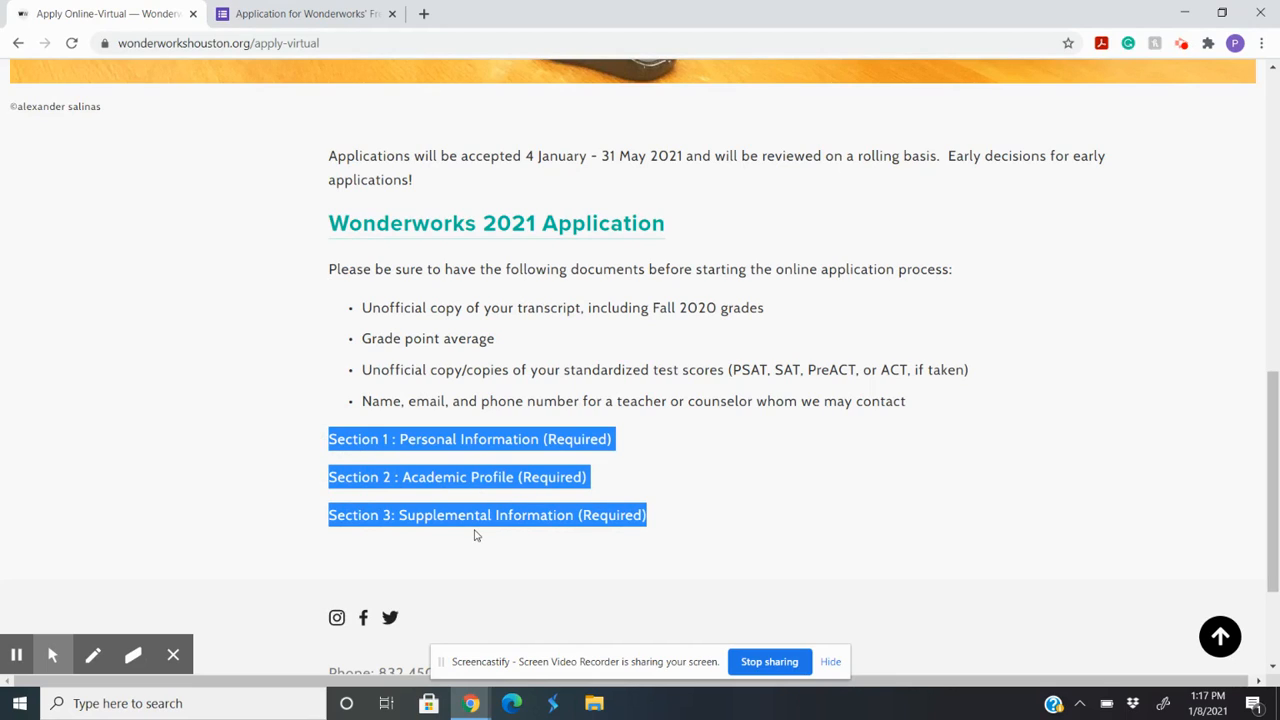
click(331, 452)
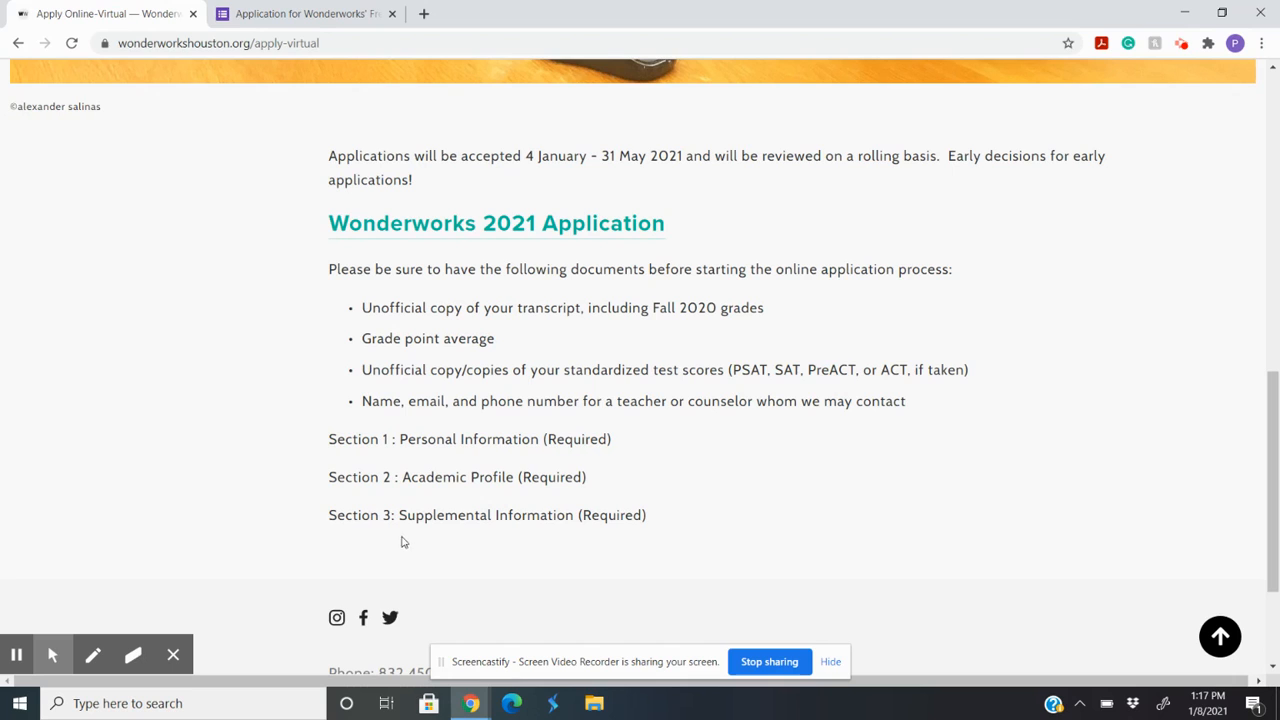
drag(910, 405, 340, 312)
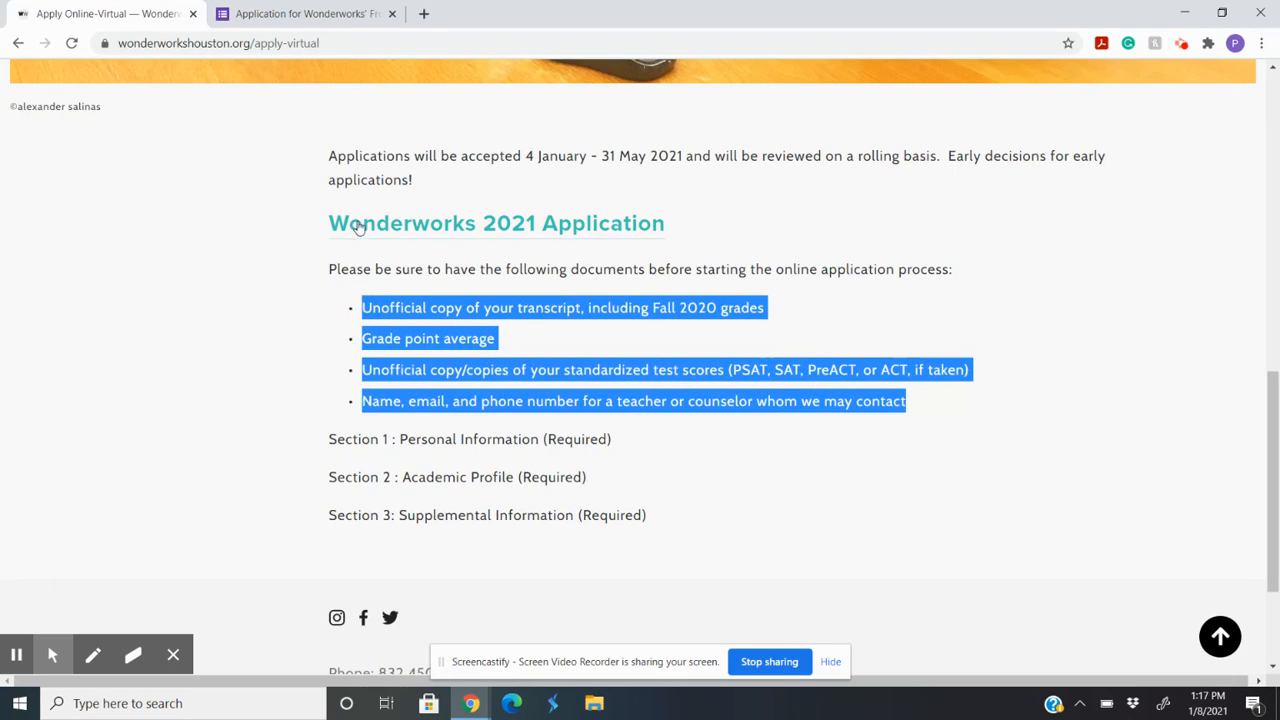
Step: Switch to the application form and examine its introduction, the email address field and the program choices
click(277, 22)
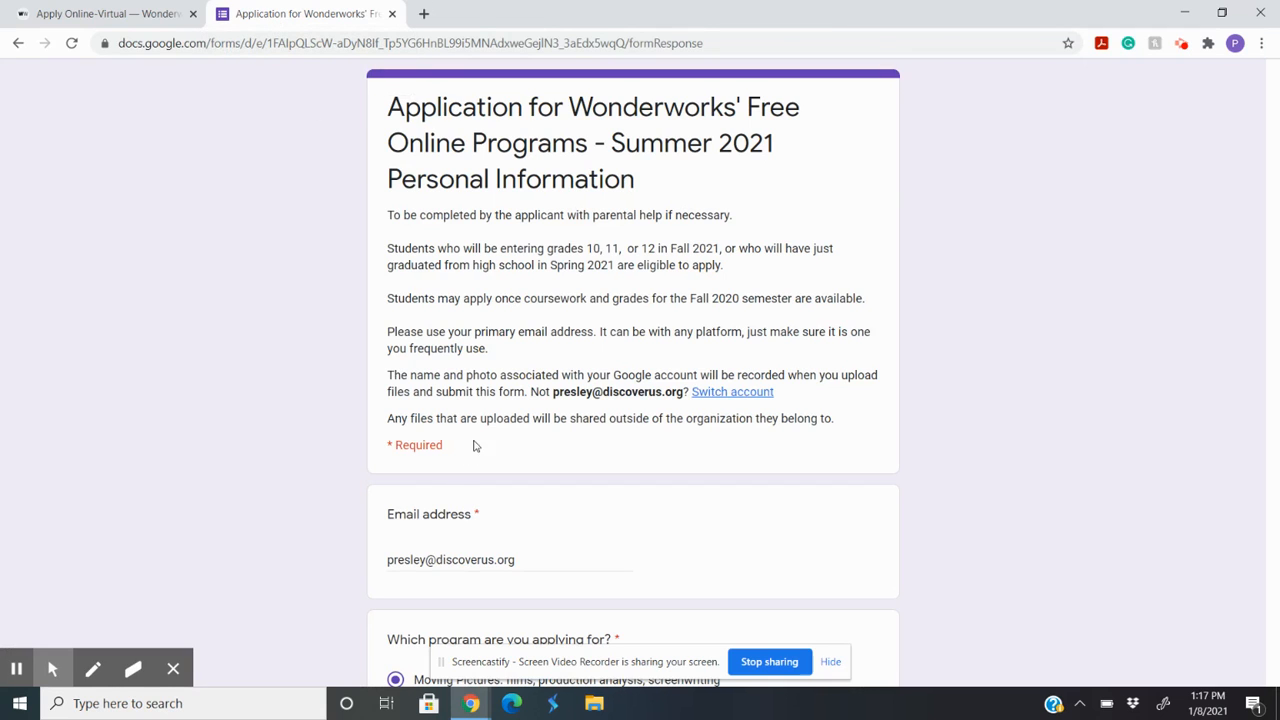
scroll(492, 418, down, 1)
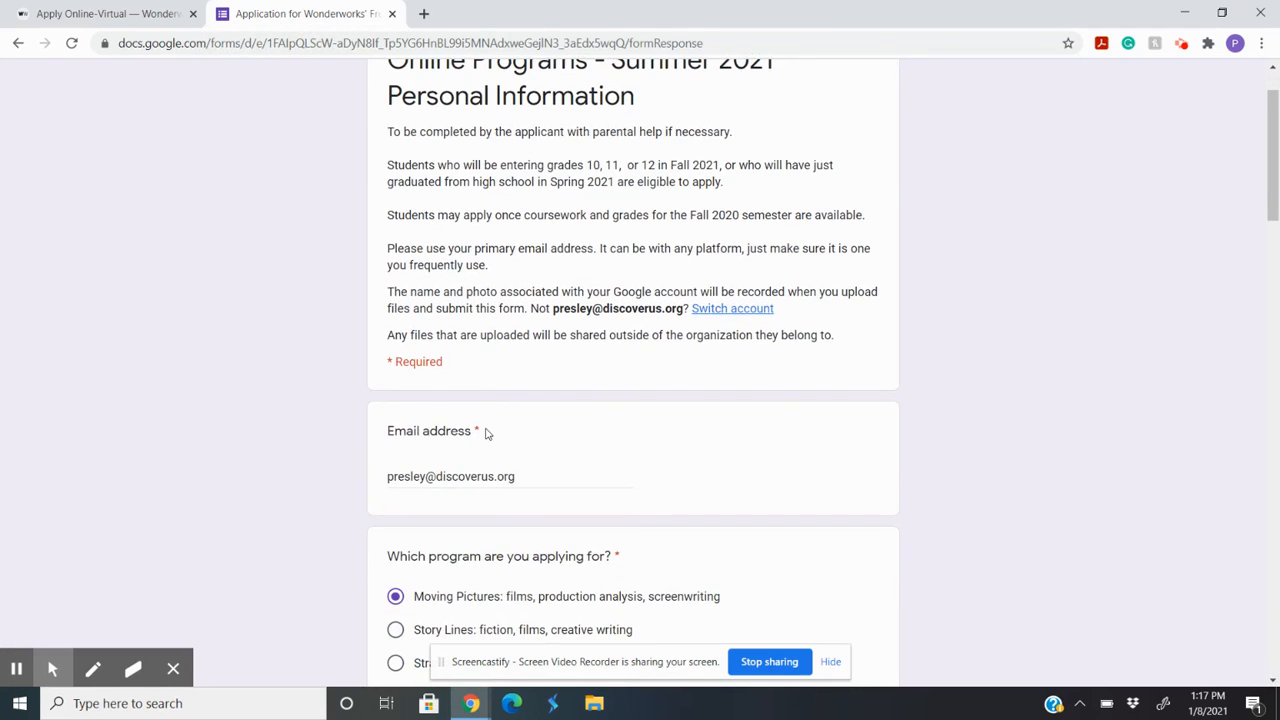
scroll(486, 438, up, 1)
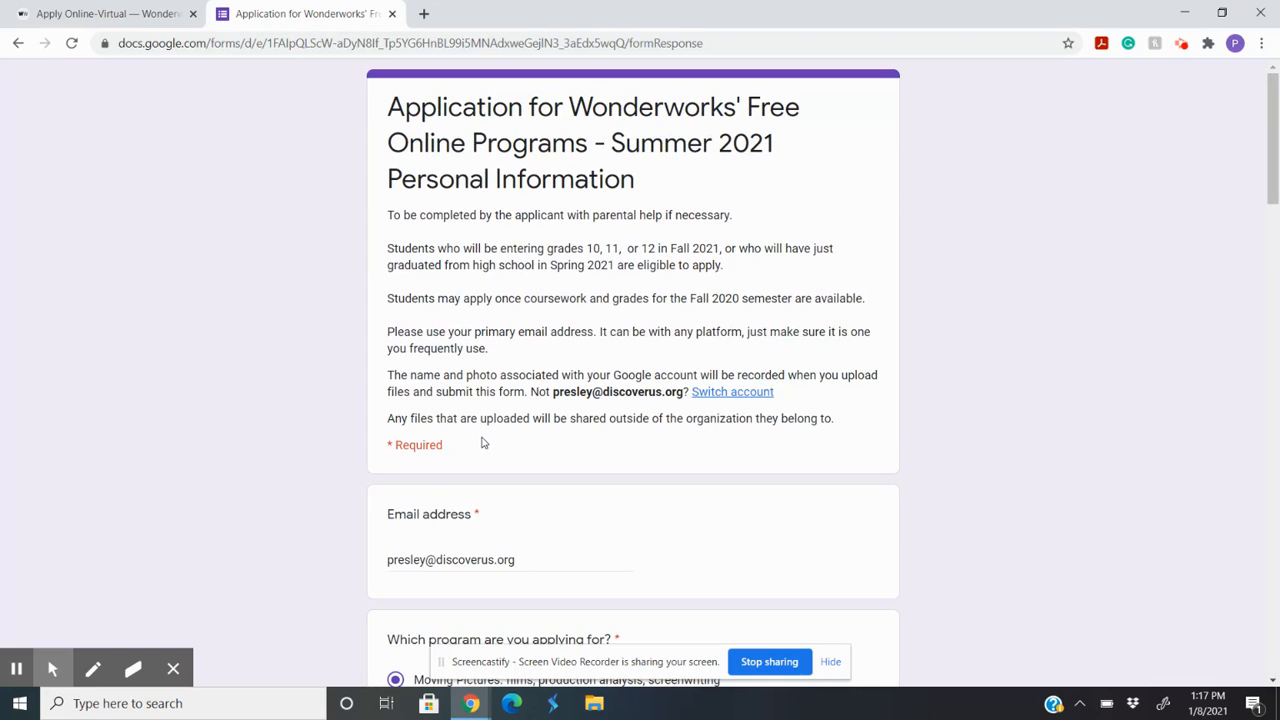
click(138, 12)
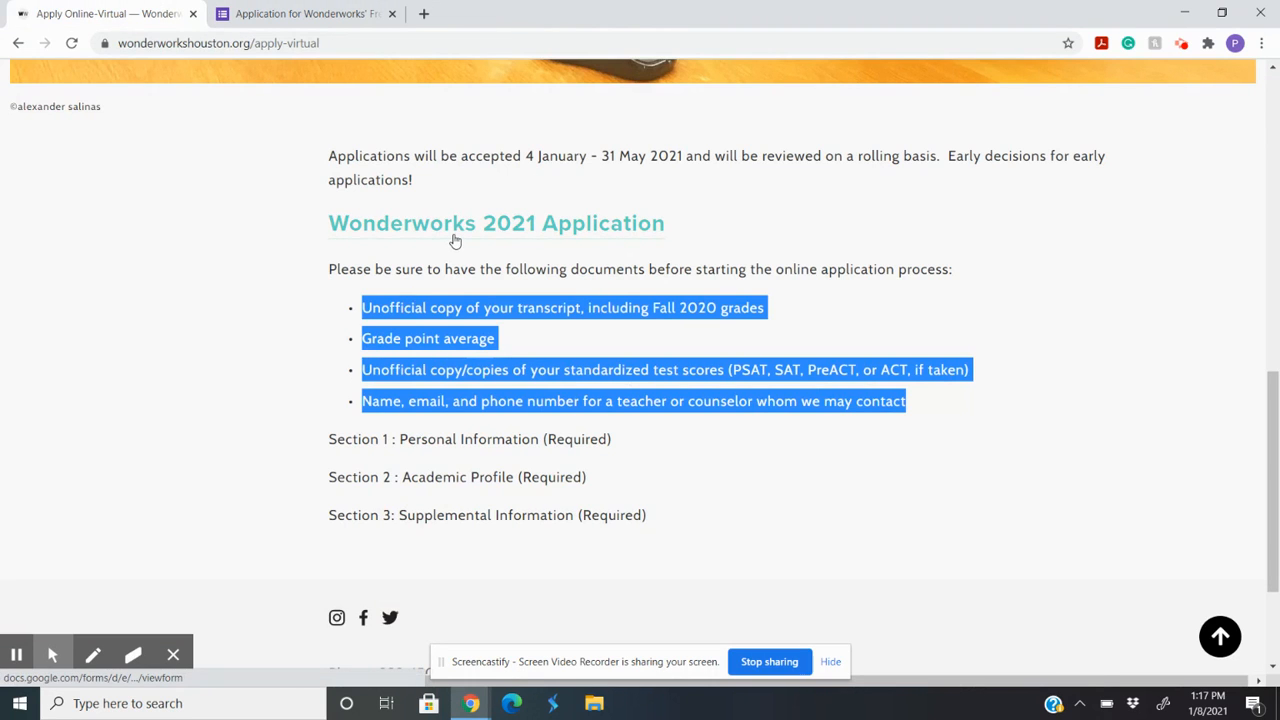
click(290, 14)
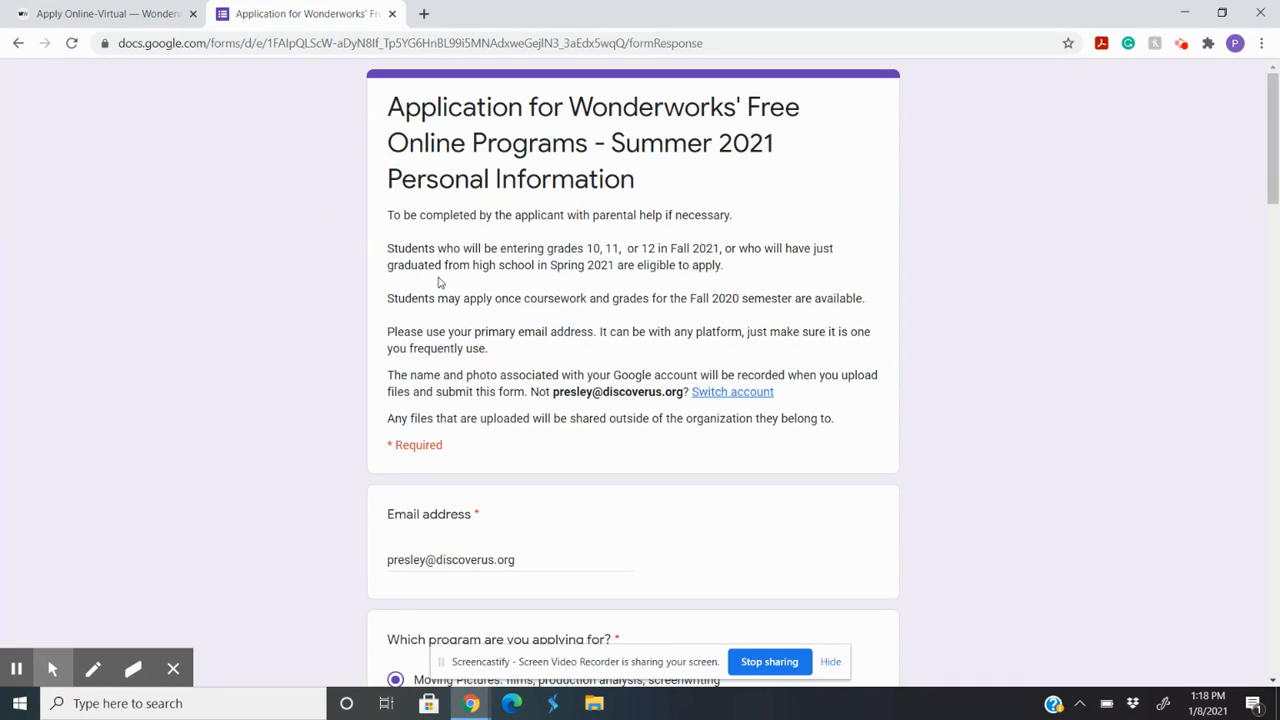
scroll(466, 247, down, 2)
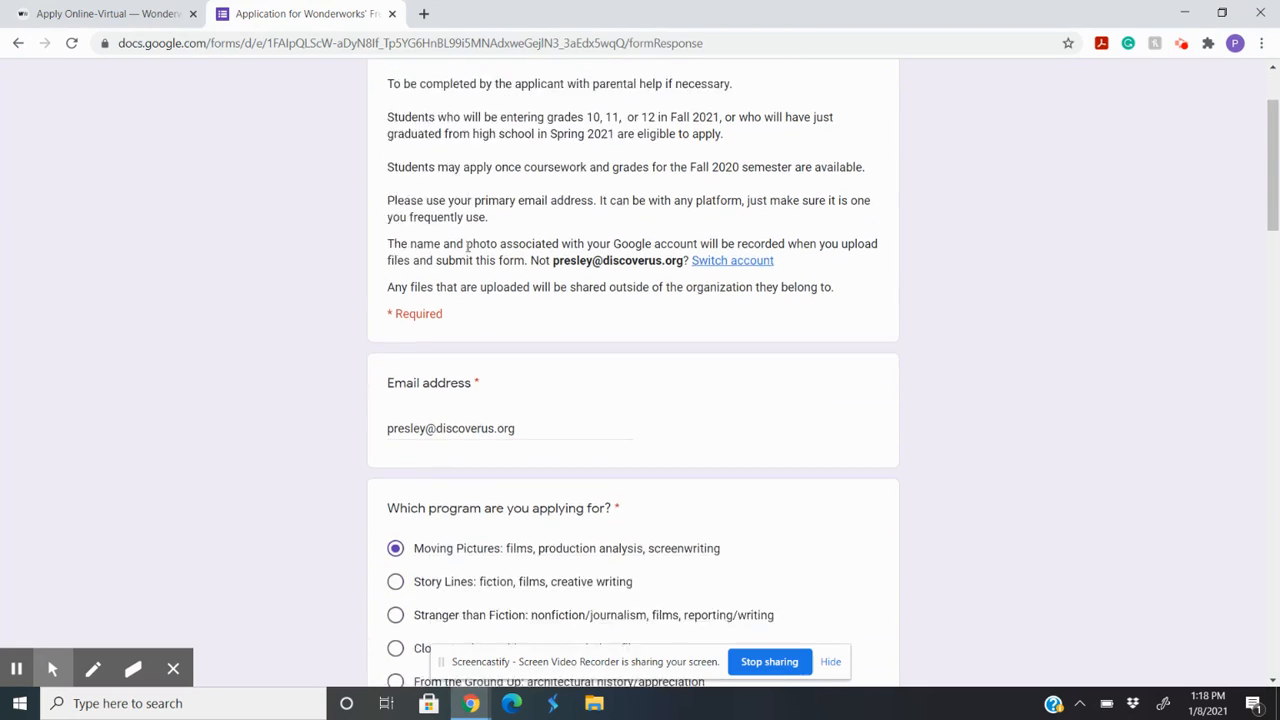
scroll(466, 247, down, 2)
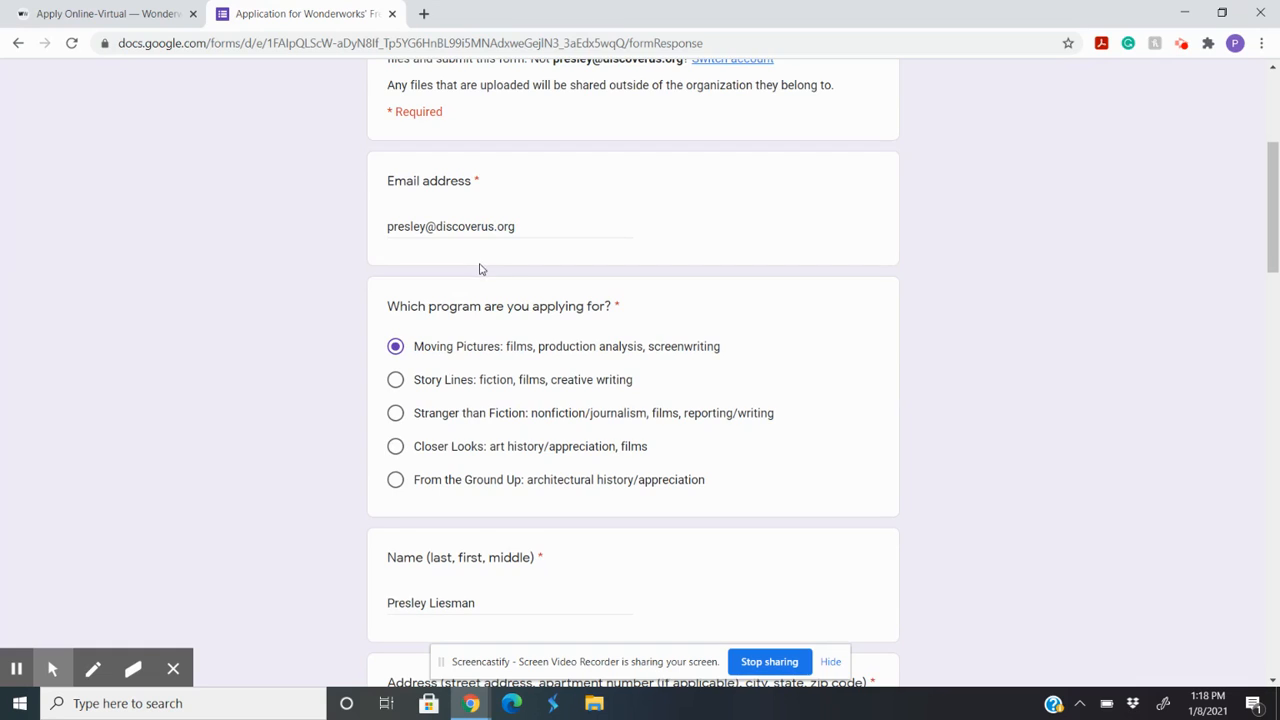
scroll(479, 269, down, 1)
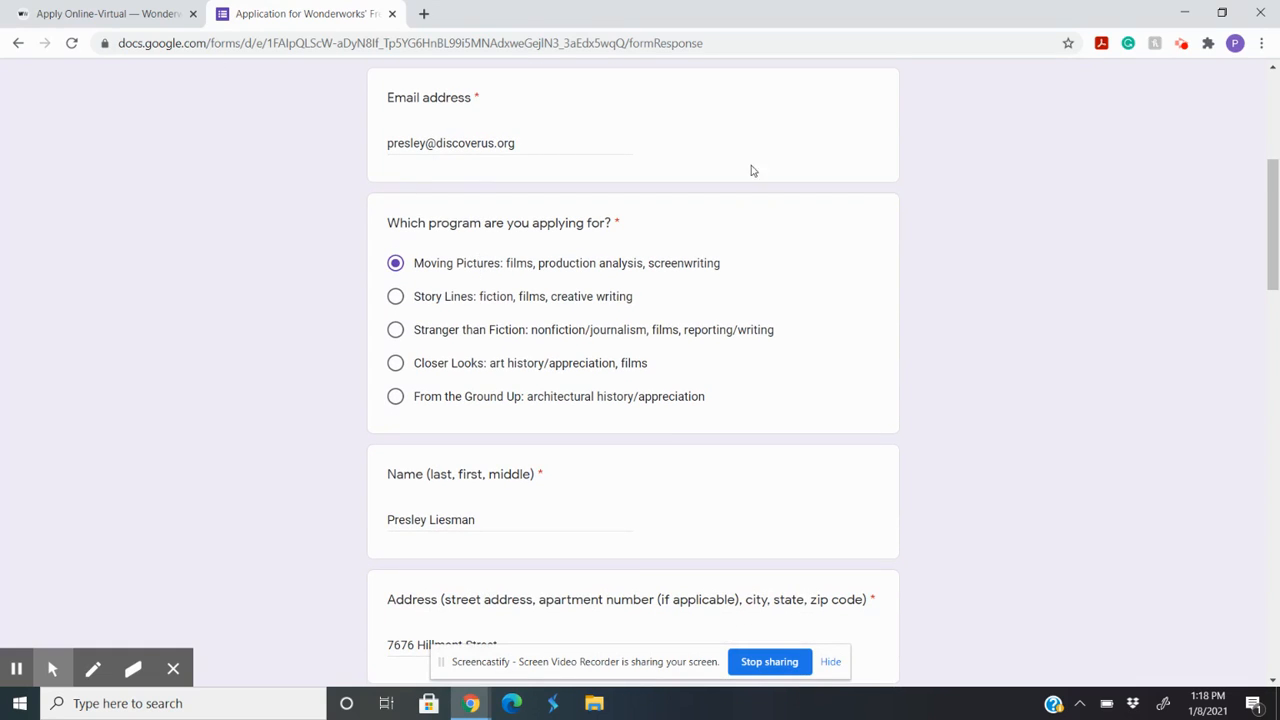
scroll(471, 277, up, 1)
scroll(505, 308, down, 1)
scroll(510, 400, down, 3)
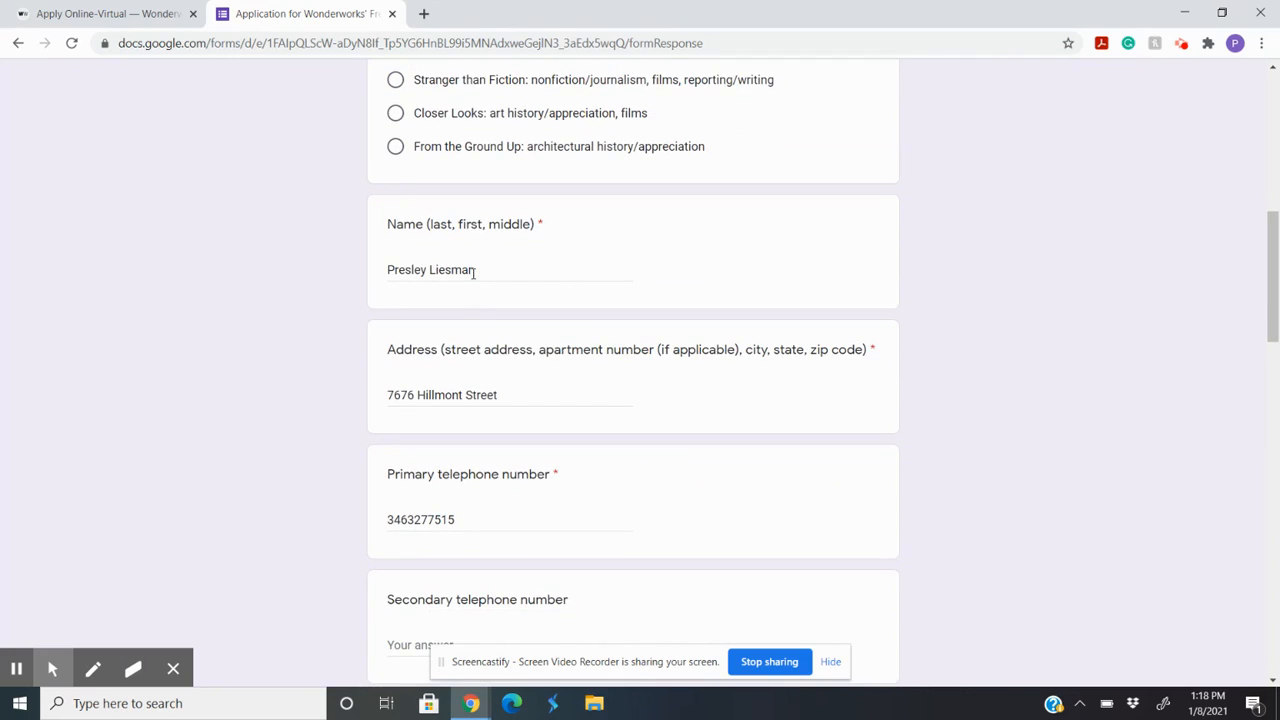
Step: Rewrite the applicant's full name in last, first, middle order, separated by commas, ending with the middle initial
drag(428, 226, 537, 226)
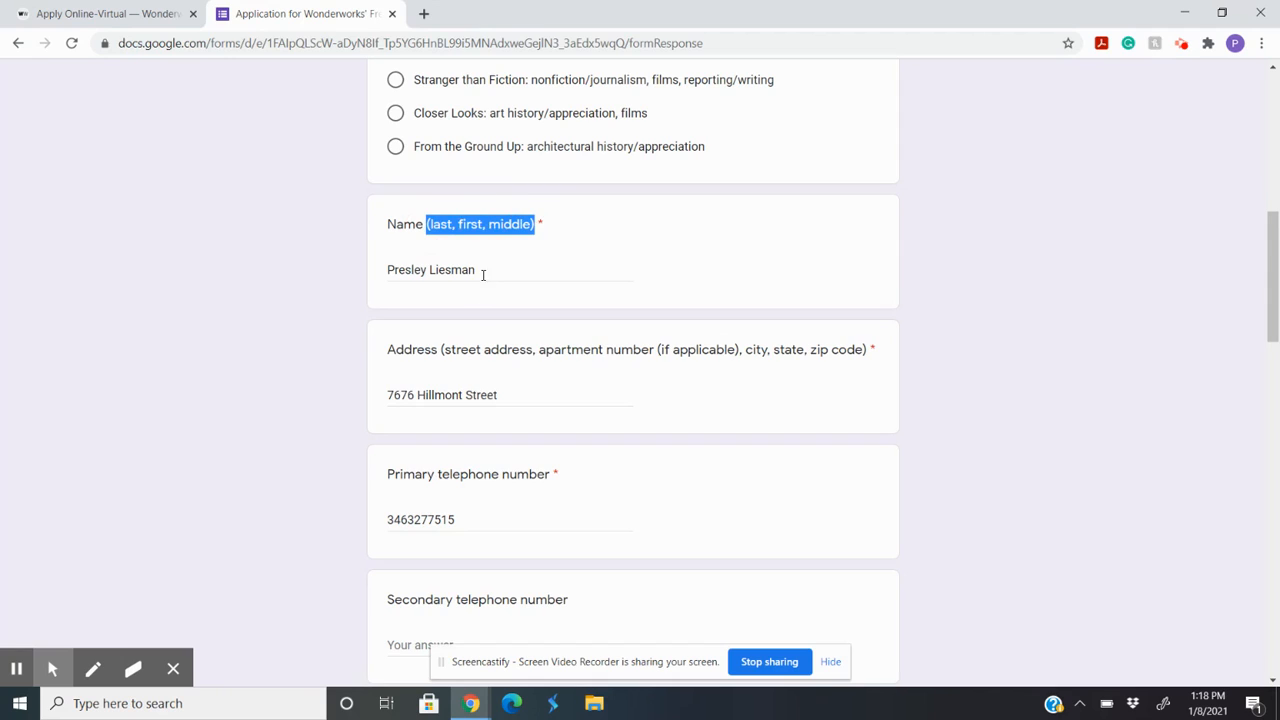
drag(483, 272, 371, 270)
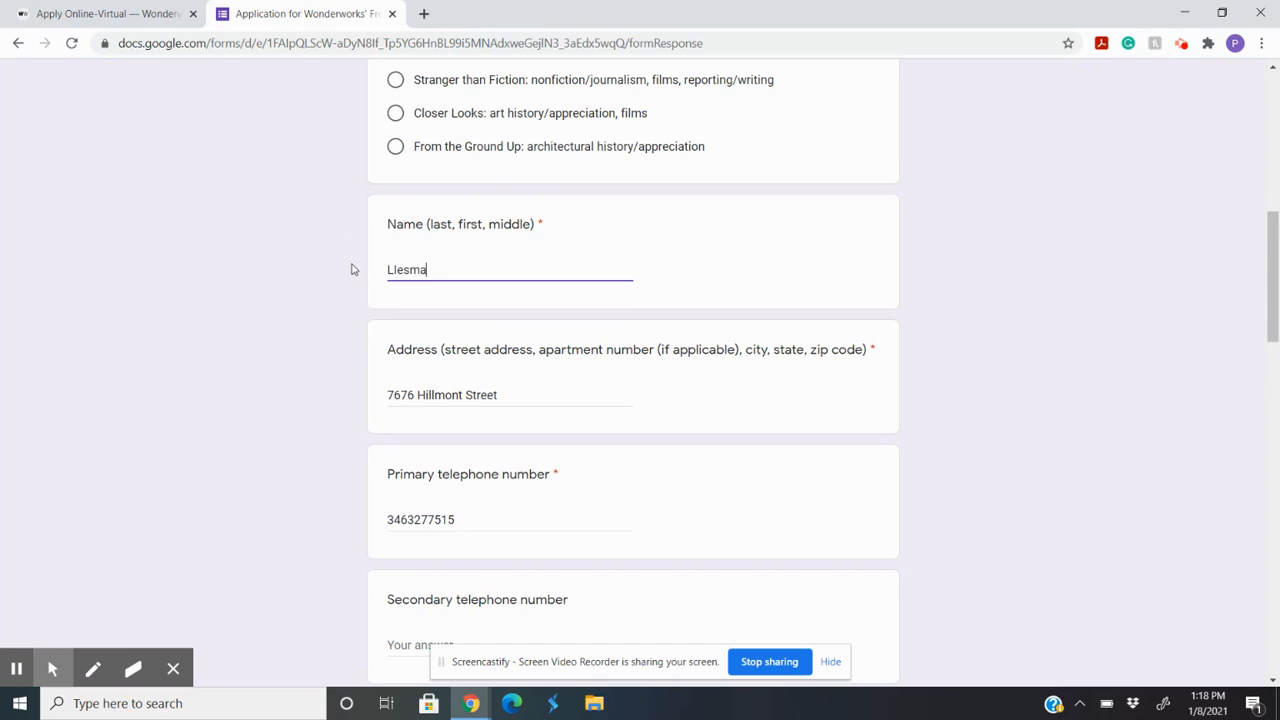
Step: Review the remaining personal information answers down to the device question and continue to the Academic Information section
scroll(462, 412, down, 2)
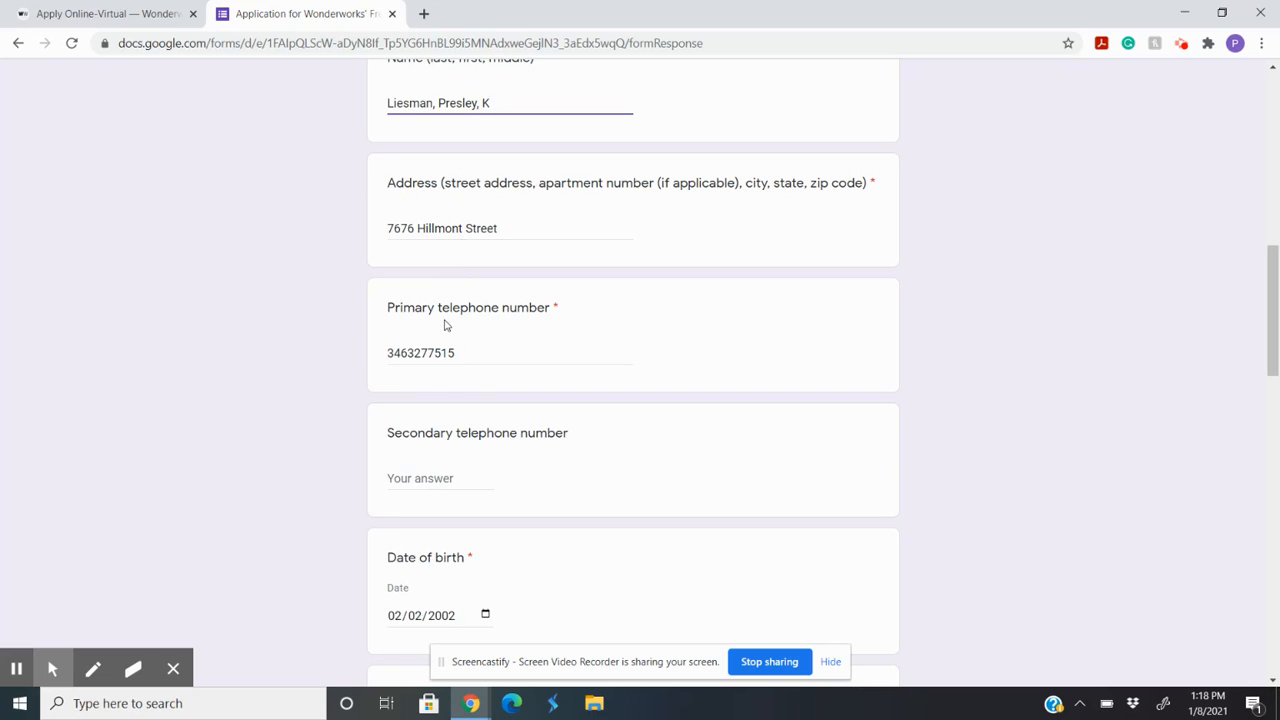
scroll(440, 355, down, 3)
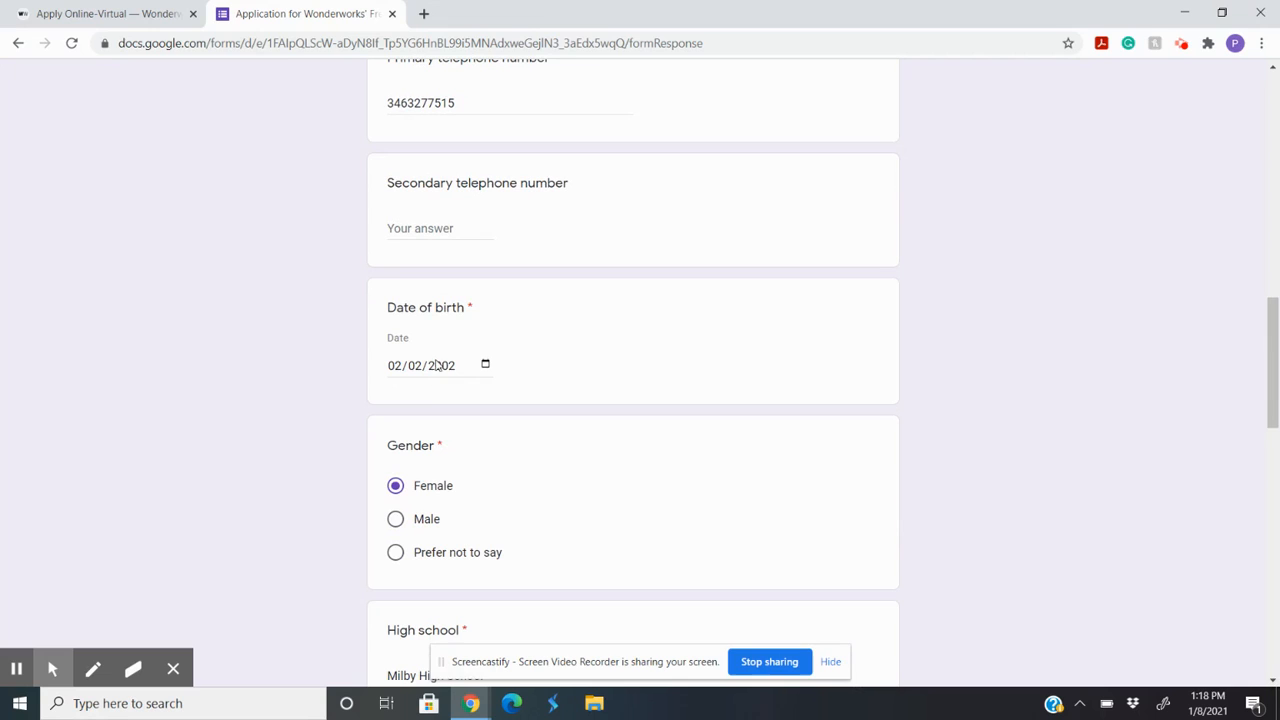
scroll(435, 460, down, 1)
scroll(455, 300, down, 1)
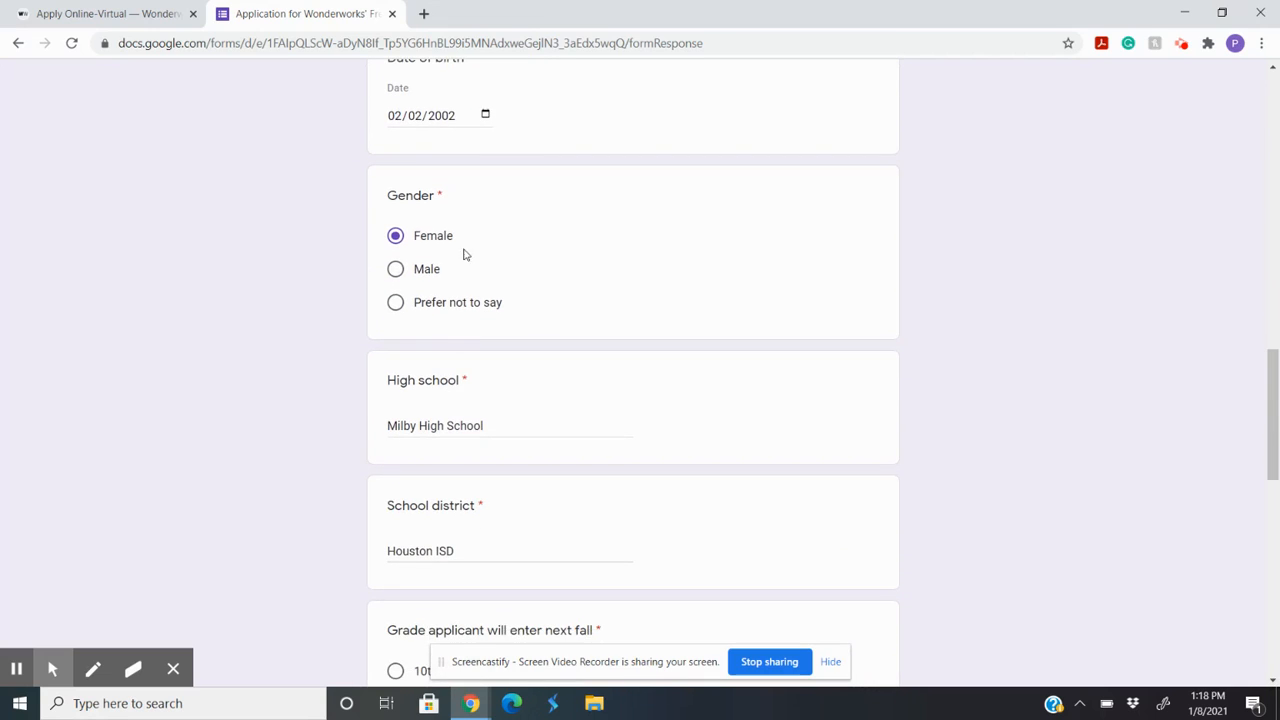
scroll(475, 370, down, 1)
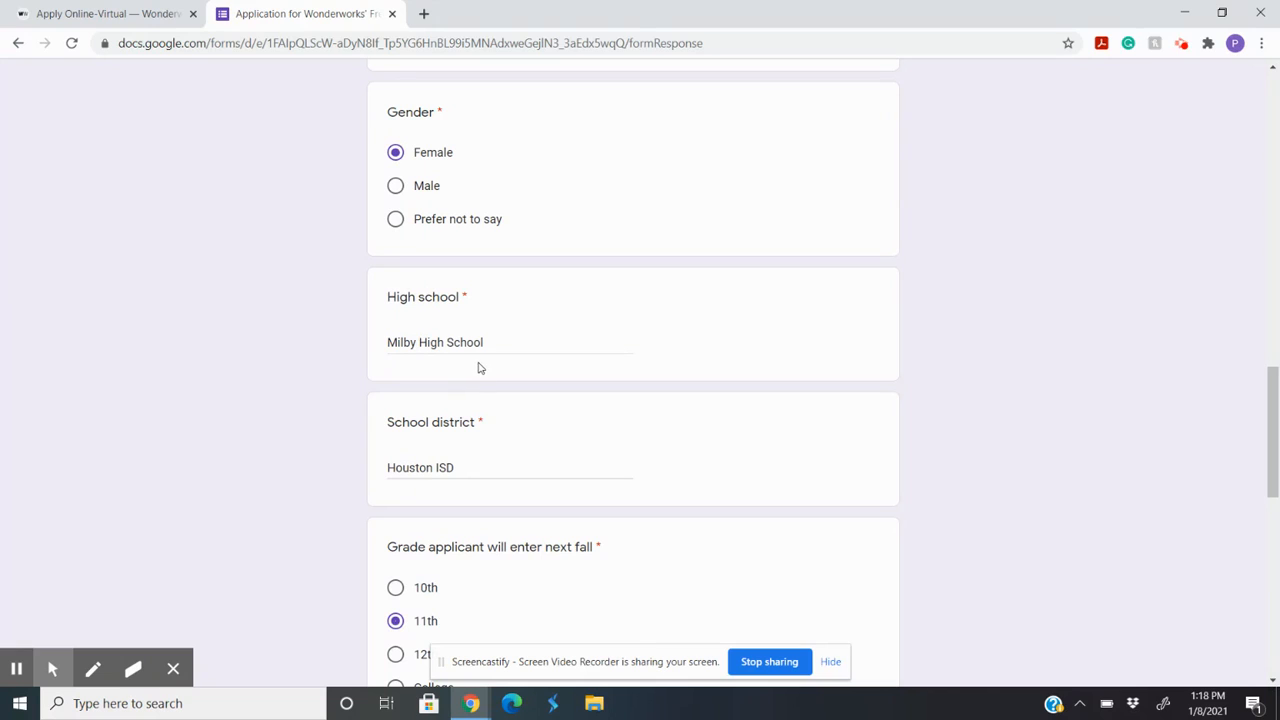
scroll(471, 432, down, 2)
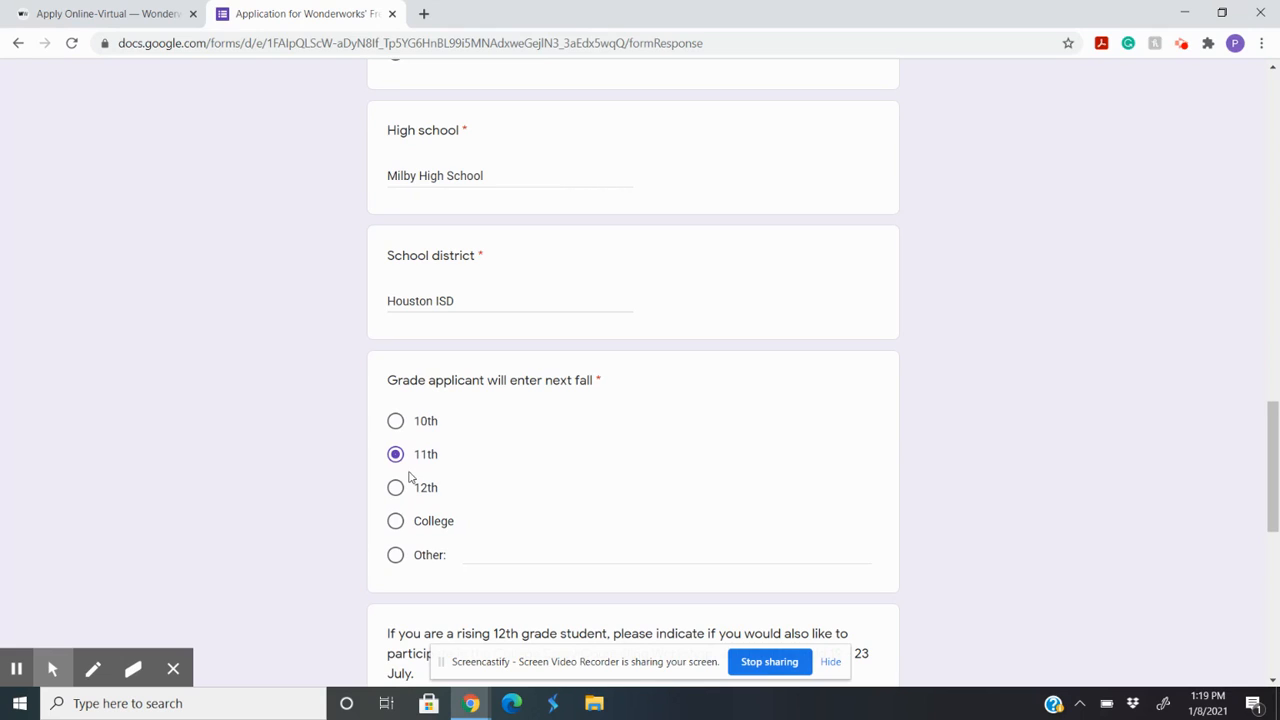
scroll(526, 494, down, 4)
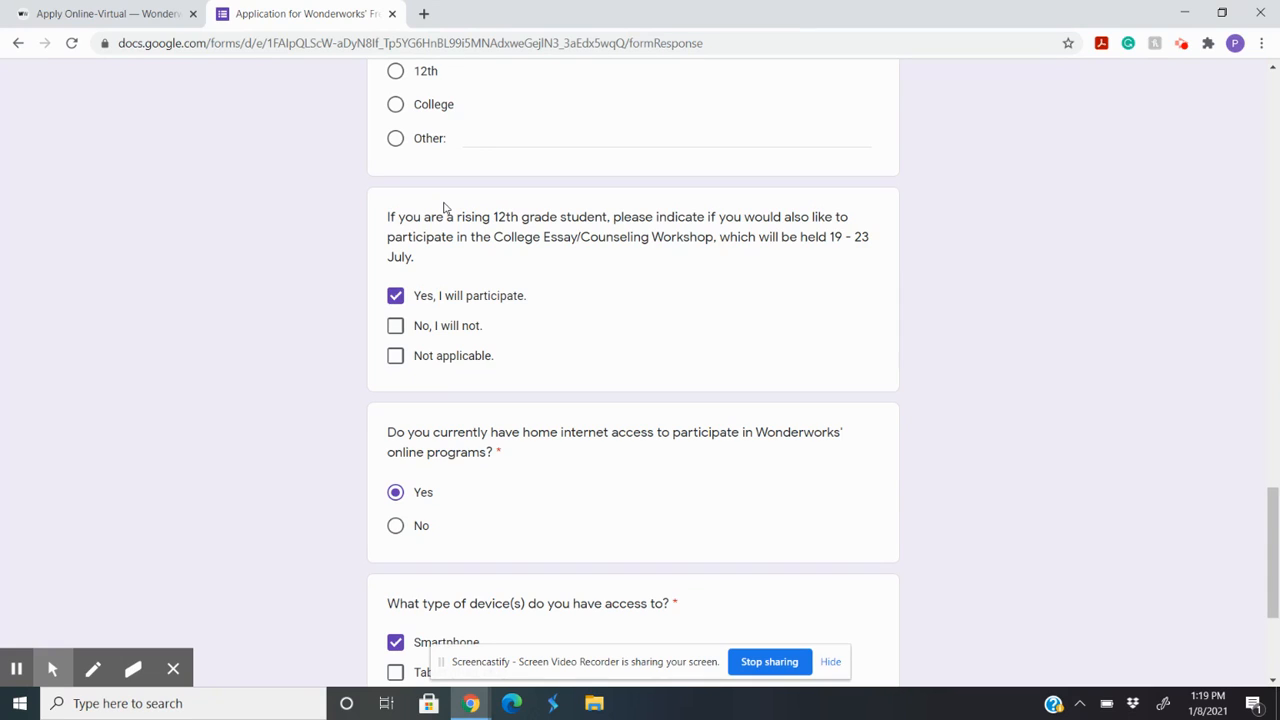
scroll(446, 207, down, 3)
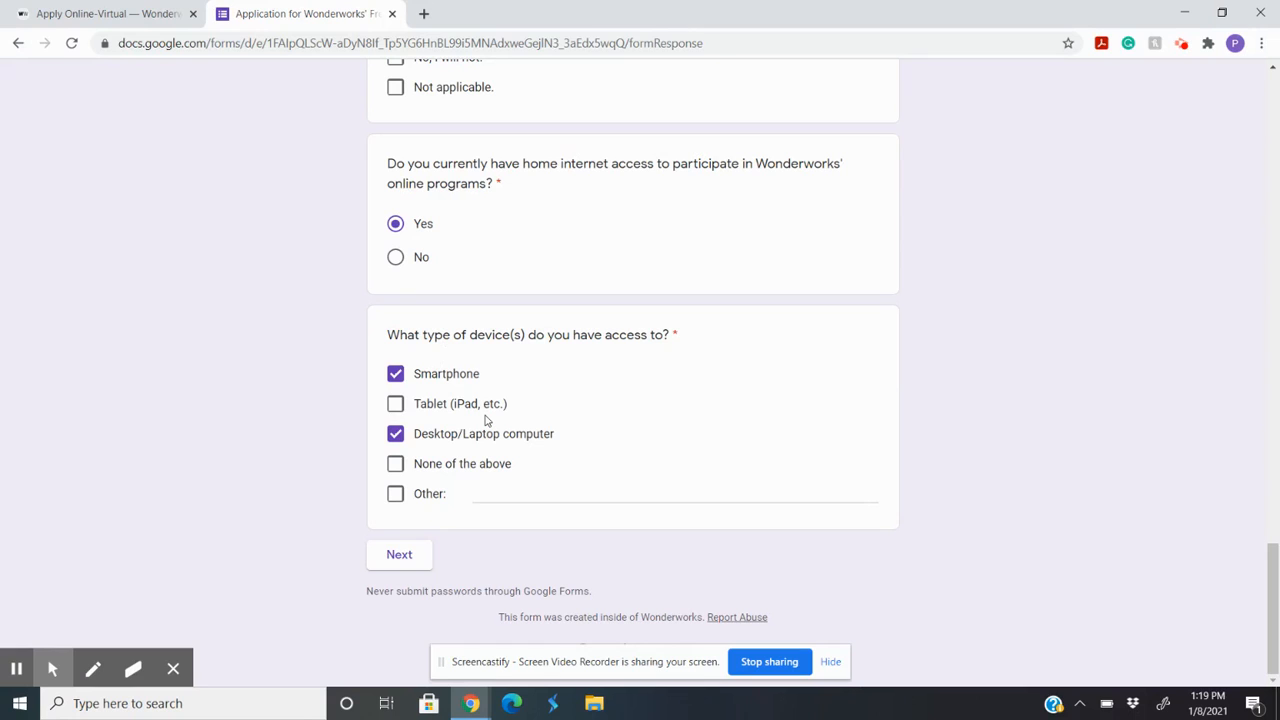
click(400, 555)
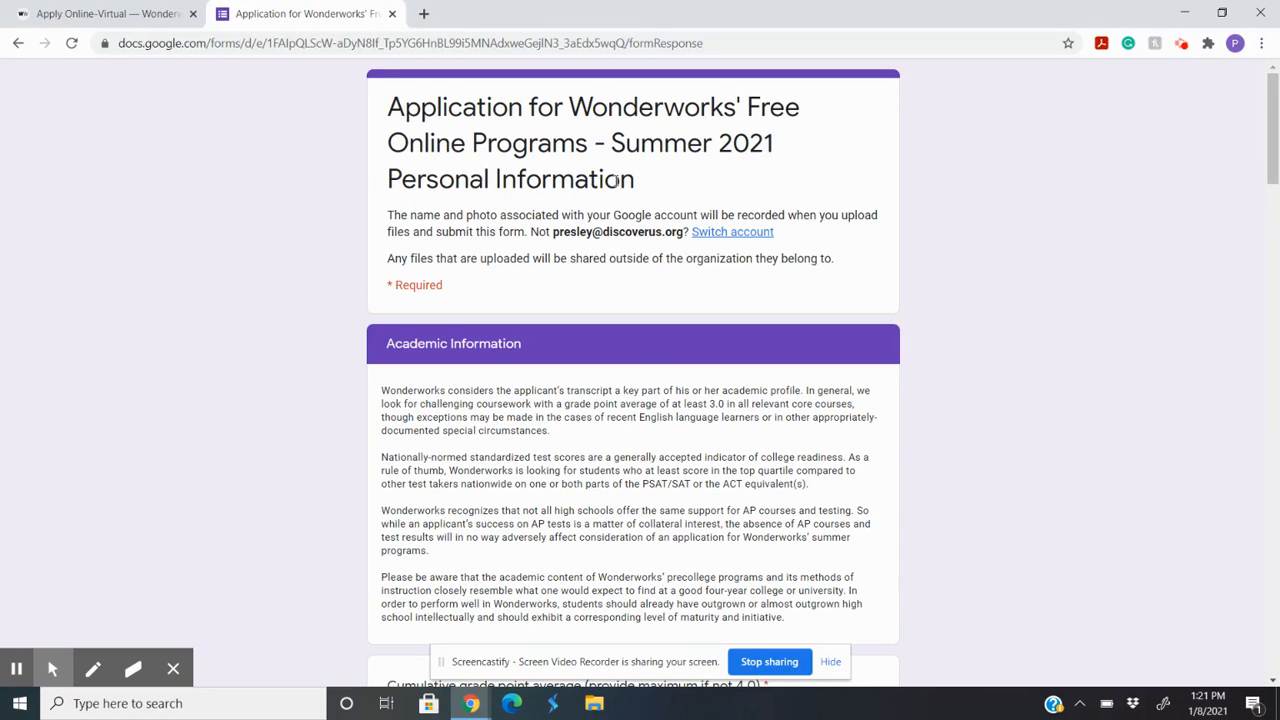
Step: Try Other as the approximate class ranking and reselect Top 25%
scroll(528, 255, down, 5)
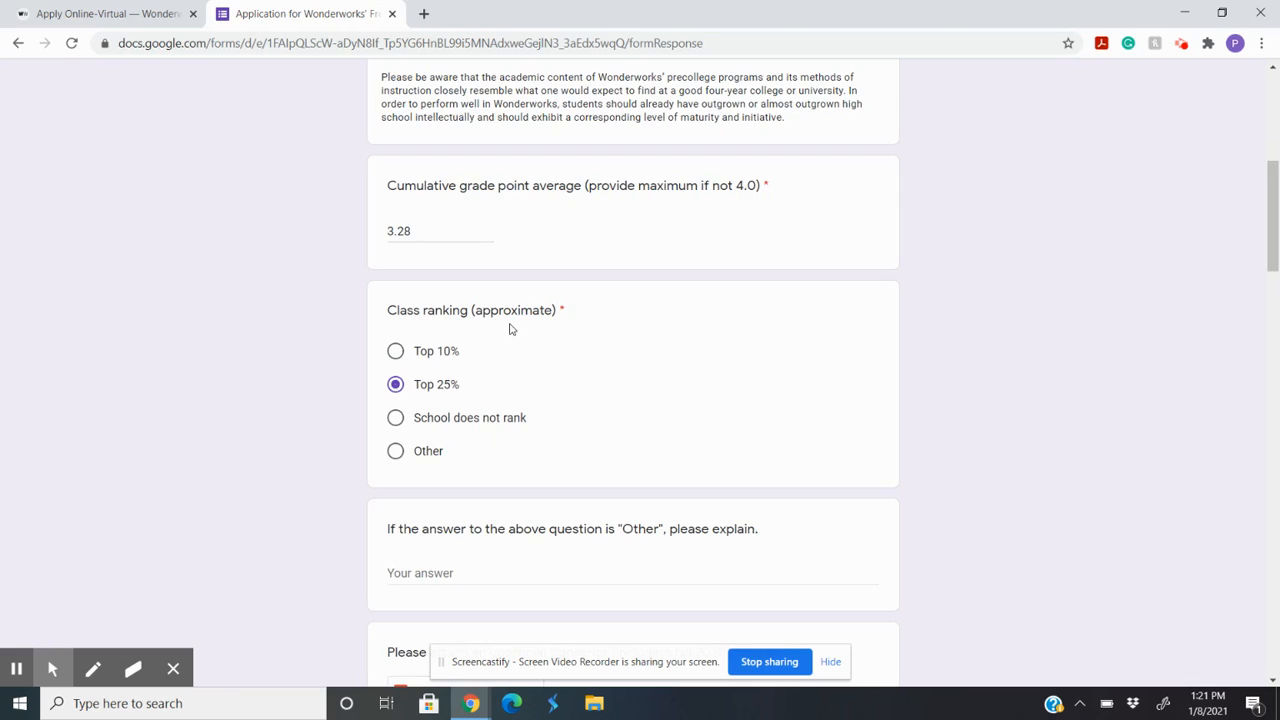
scroll(509, 328, down, 2)
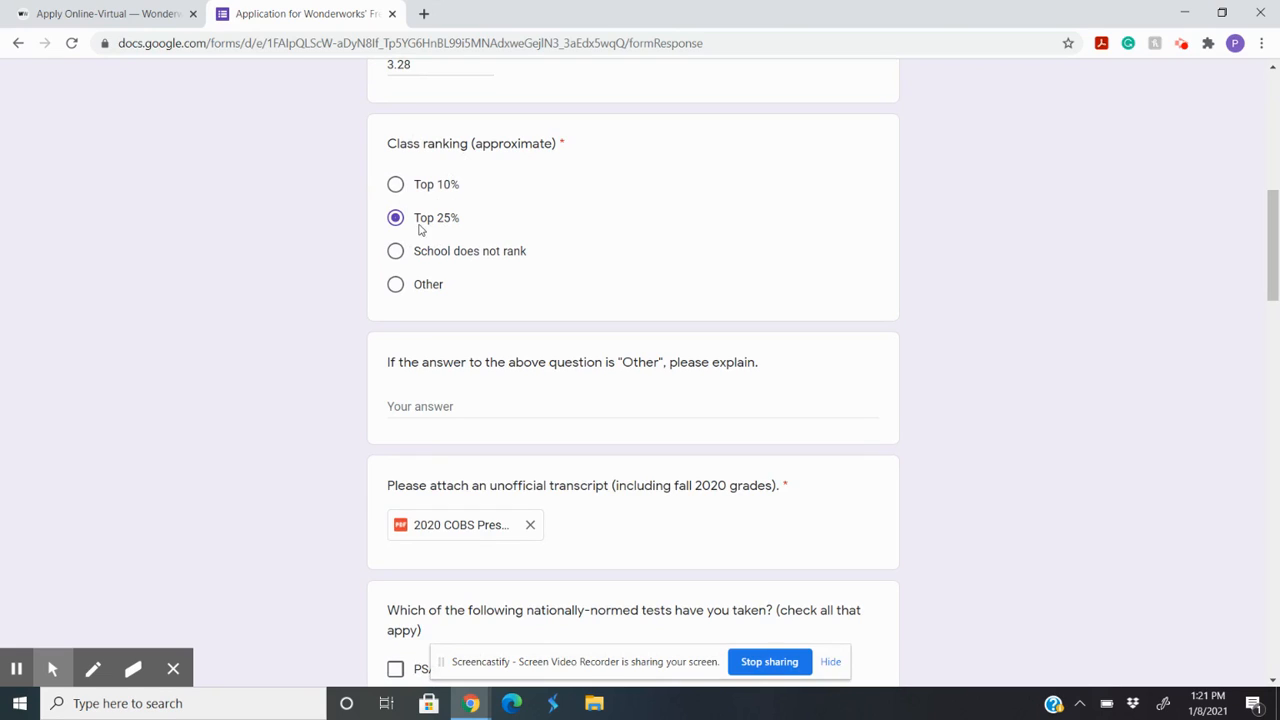
click(422, 295)
click(437, 217)
Step: Add PSAT and SAT to the nationally-normed tests taken
scroll(535, 452, down, 1)
scroll(535, 452, down, 3)
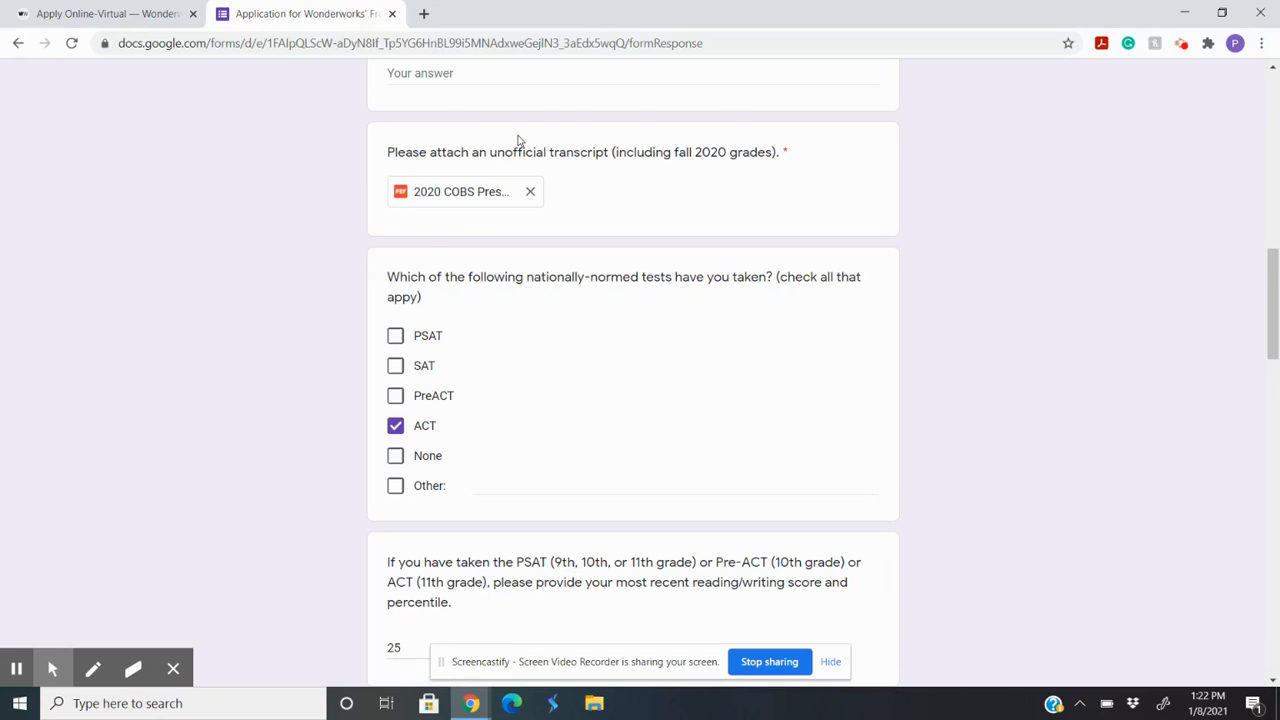
scroll(420, 115, down, 2)
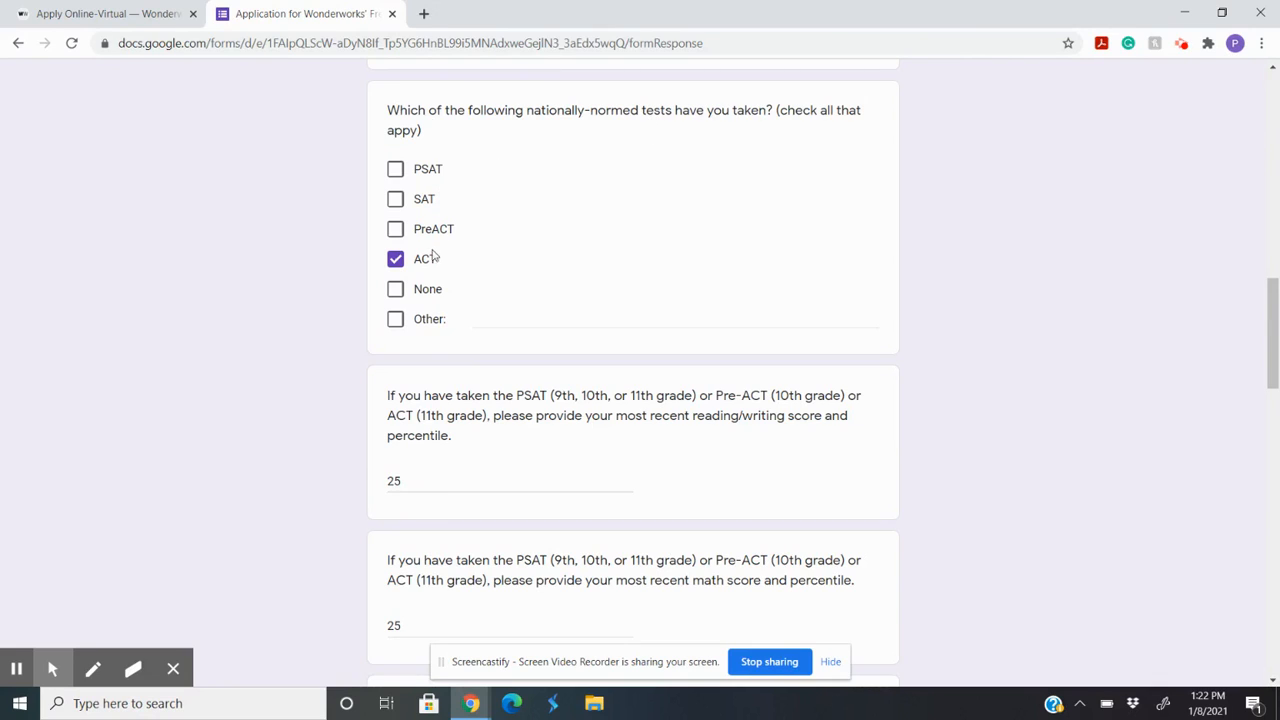
click(420, 172)
click(428, 201)
Step: Add the percentile to the PSAT/Pre-ACT/ACT math score answer so it reads 25 - 75%
scroll(442, 310, down, 3)
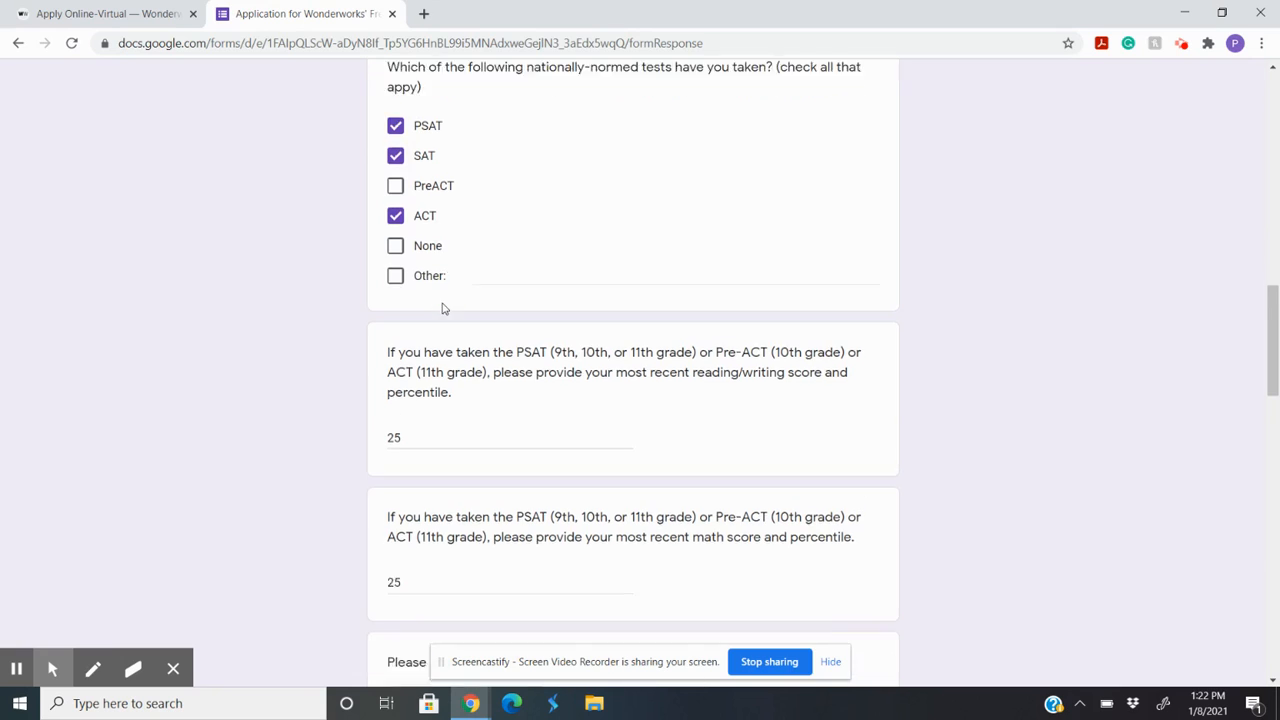
scroll(442, 310, up, 1)
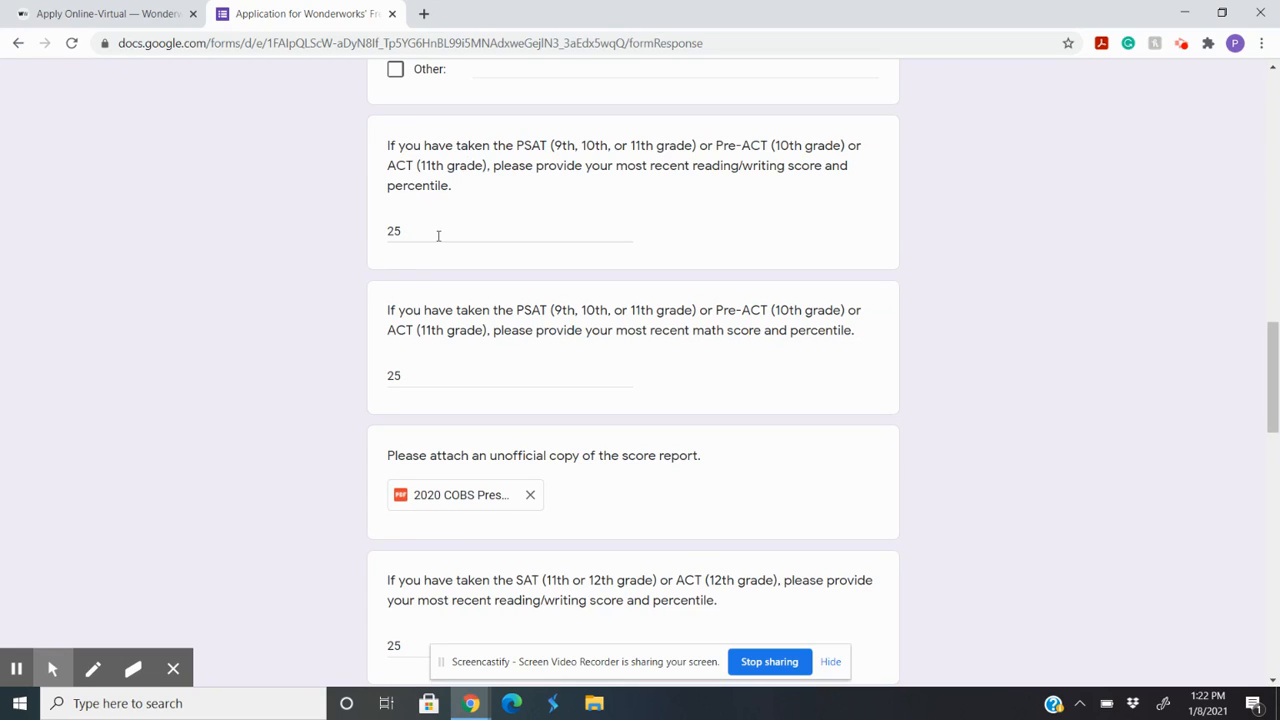
scroll(438, 235, down, 1)
scroll(437, 233, down, 1)
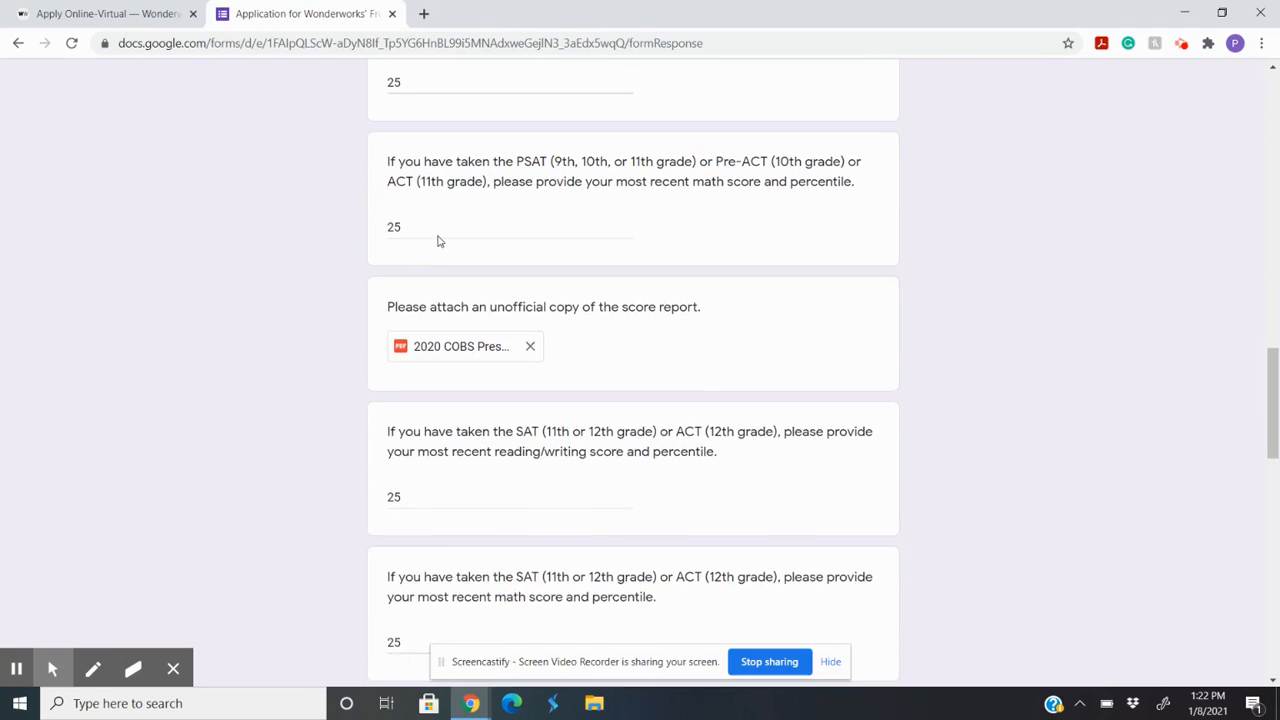
scroll(436, 231, up, 1)
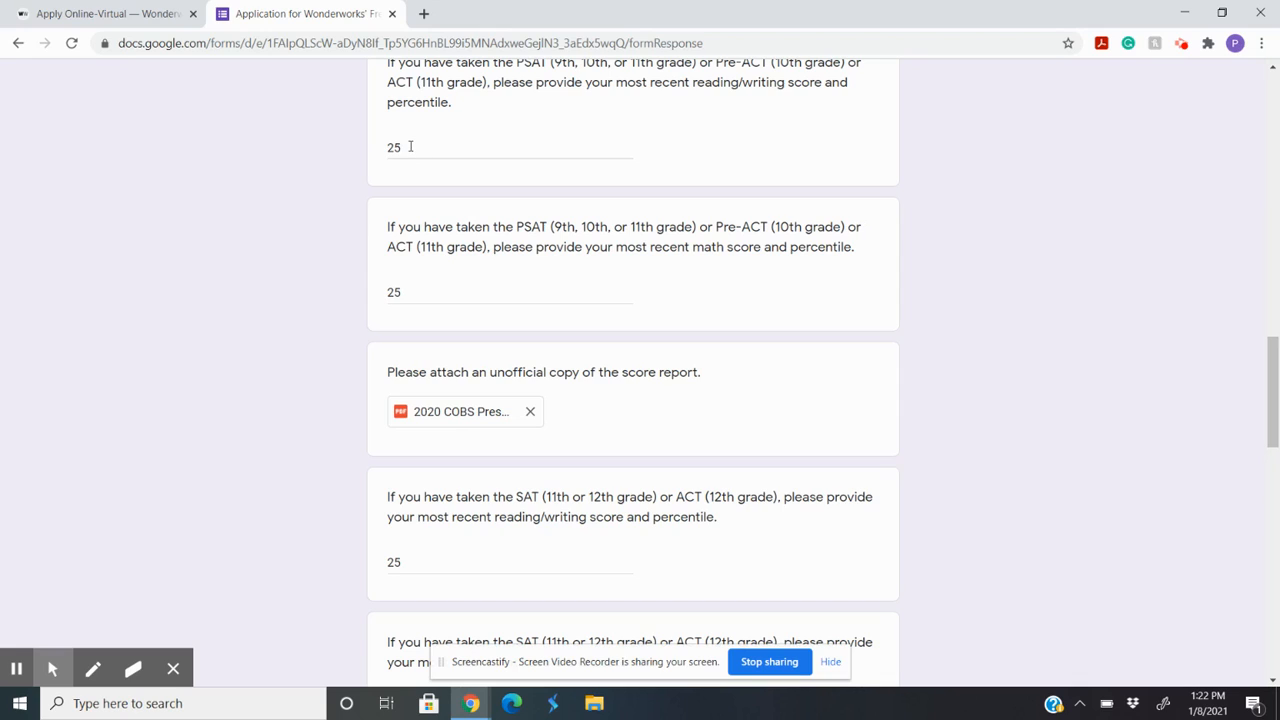
click(438, 294)
text(- 75%)
Step: Examine the remaining academic answers, from the test scores and attached score reports through curriculum, first language, program participation and teacher contact
scroll(426, 320, down, 2)
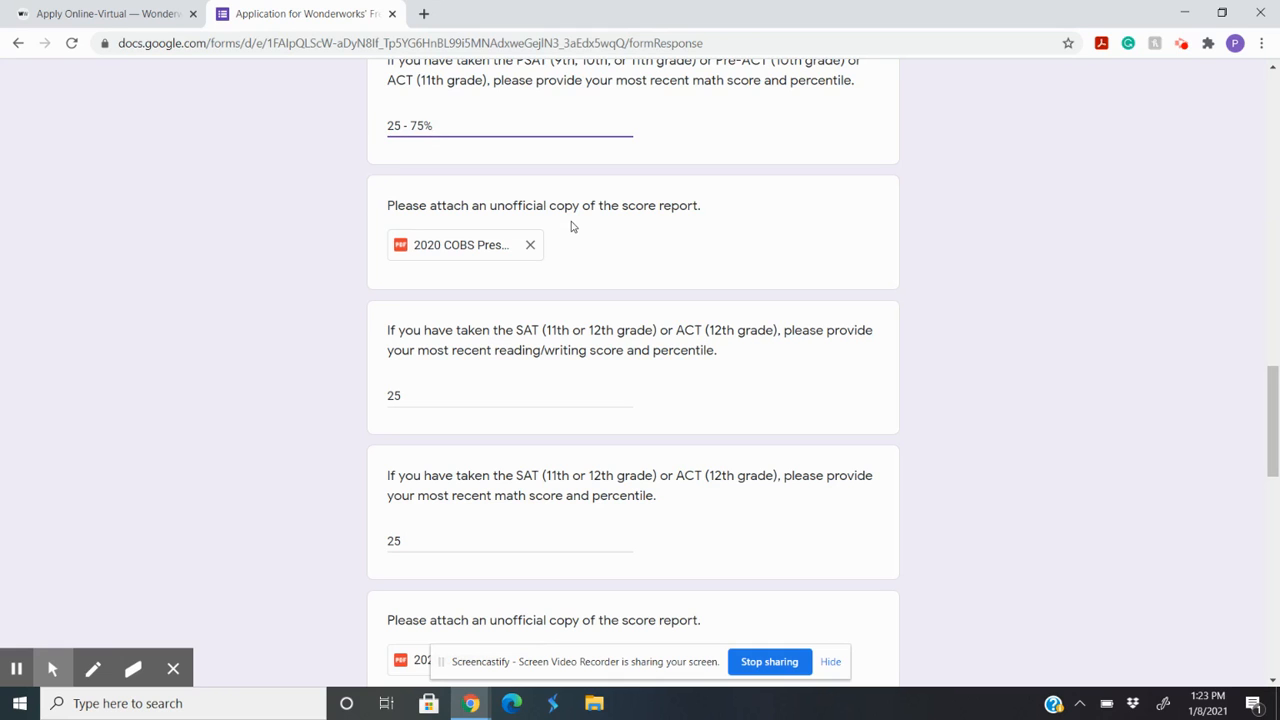
scroll(572, 227, up, 3)
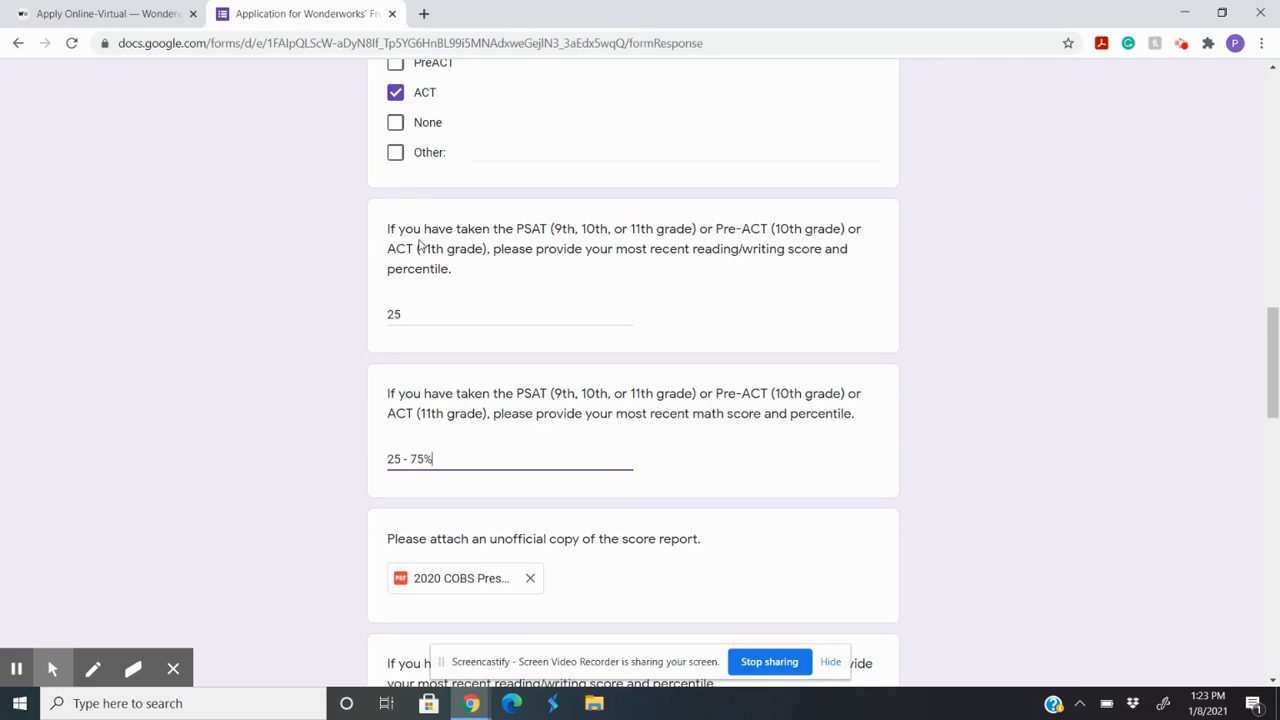
scroll(606, 365, down, 2)
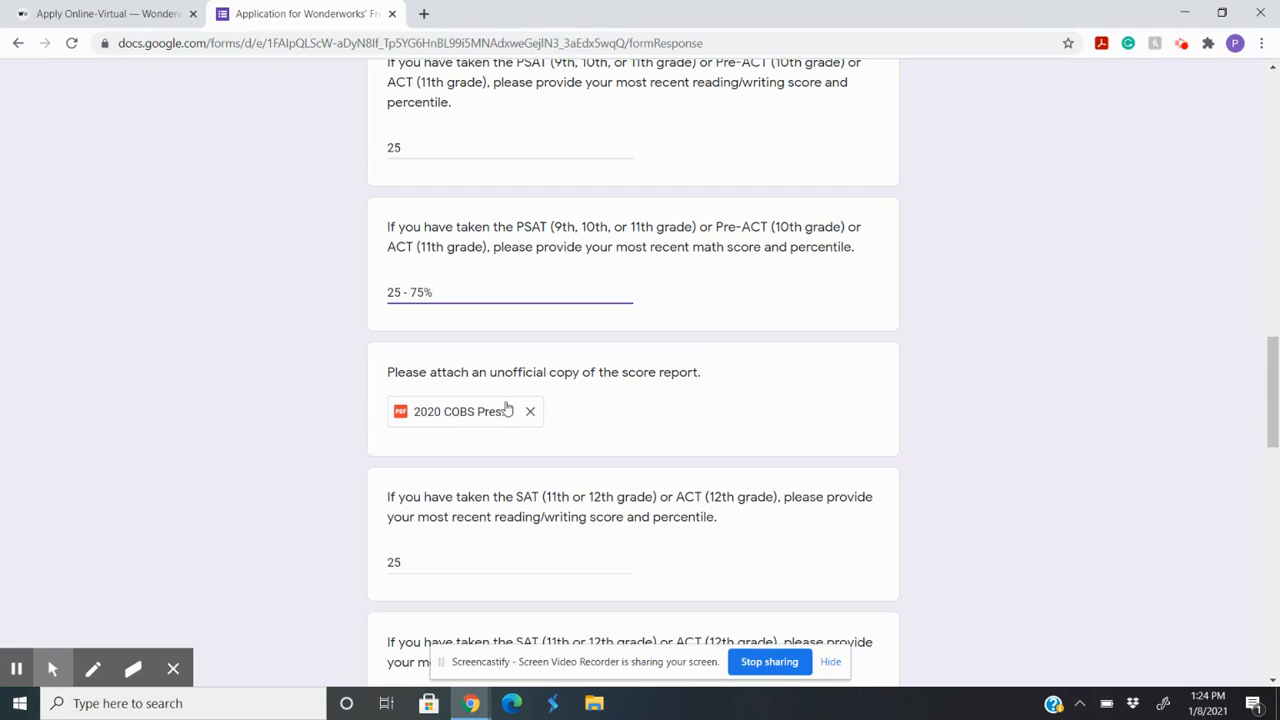
scroll(482, 390, down, 3)
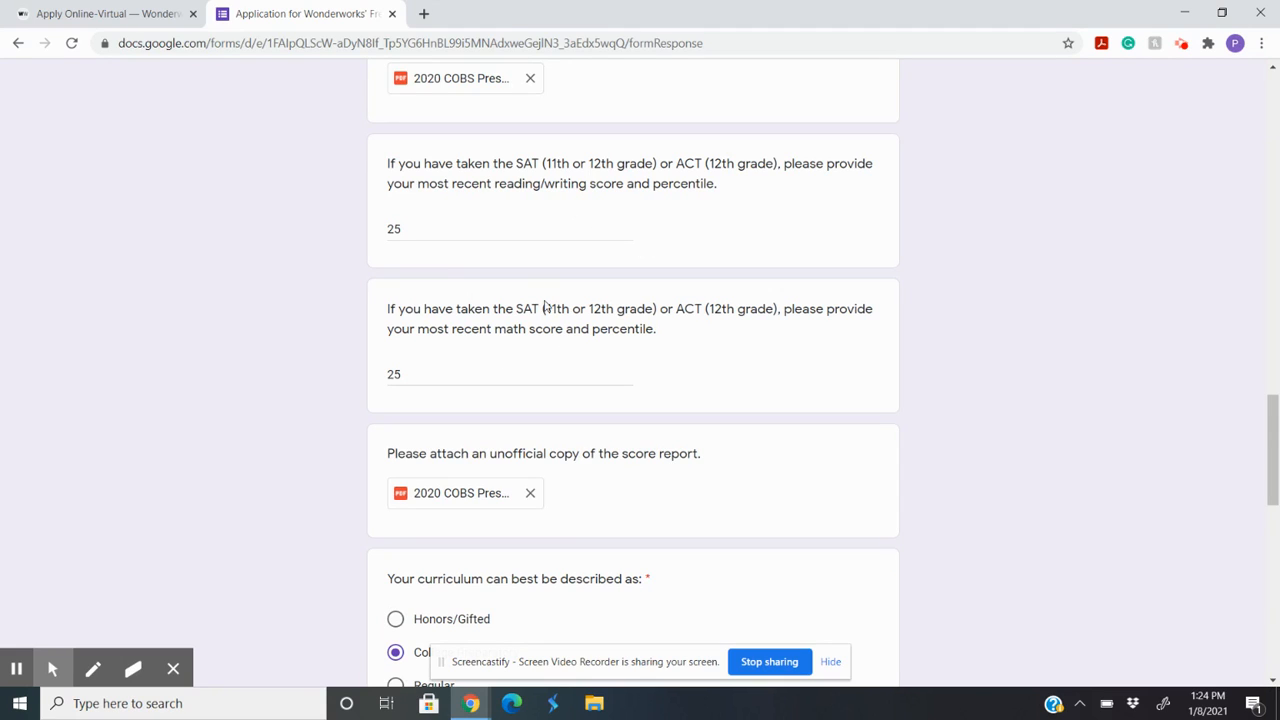
scroll(709, 312, down, 1)
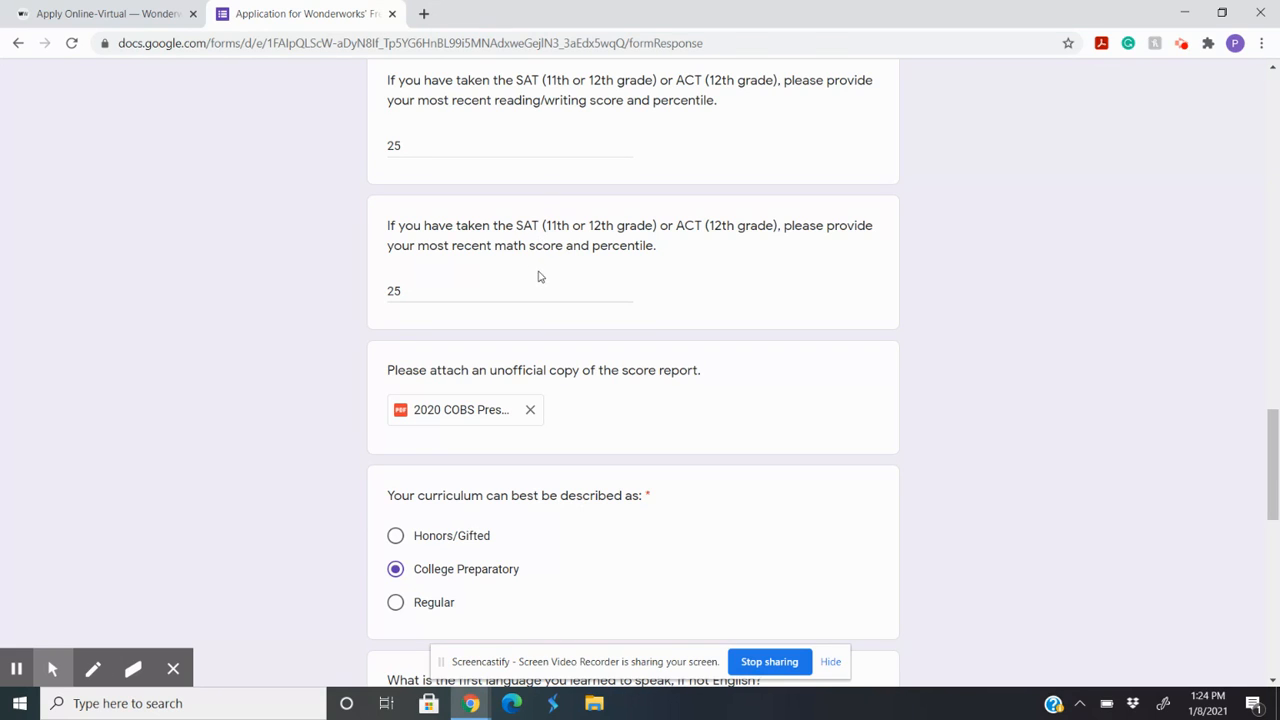
scroll(537, 280, down, 2)
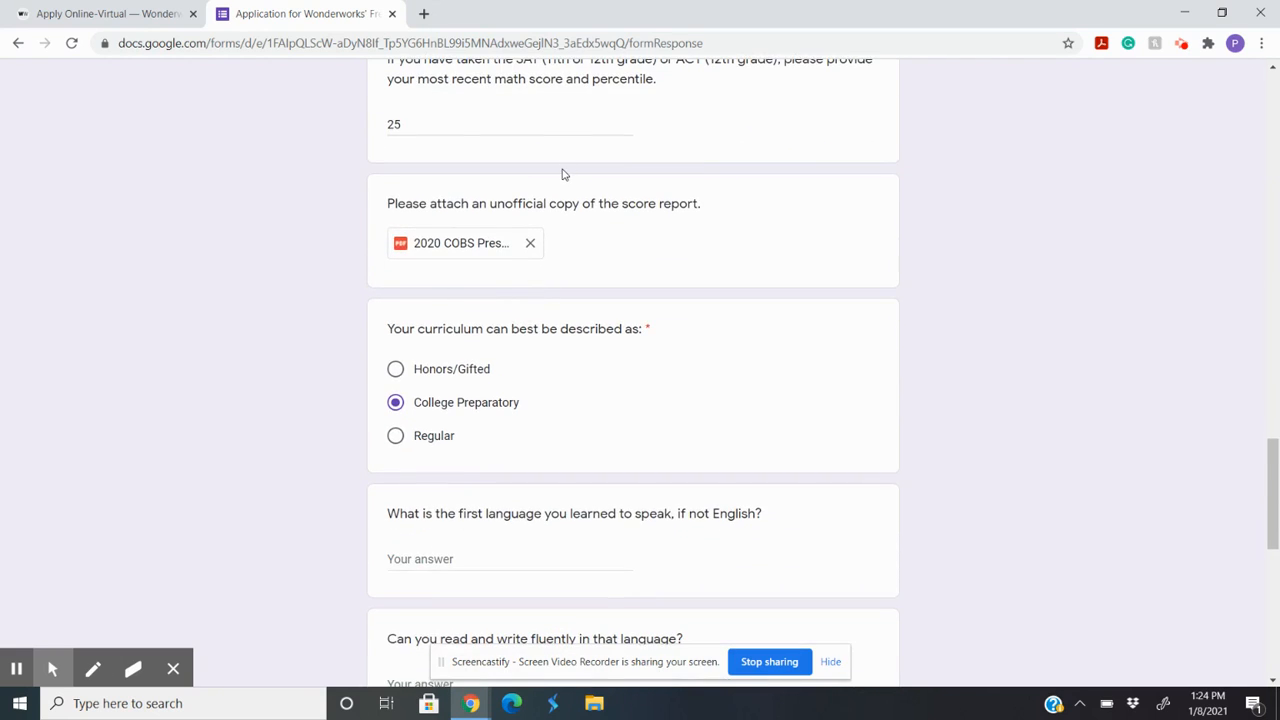
scroll(557, 198, down, 2)
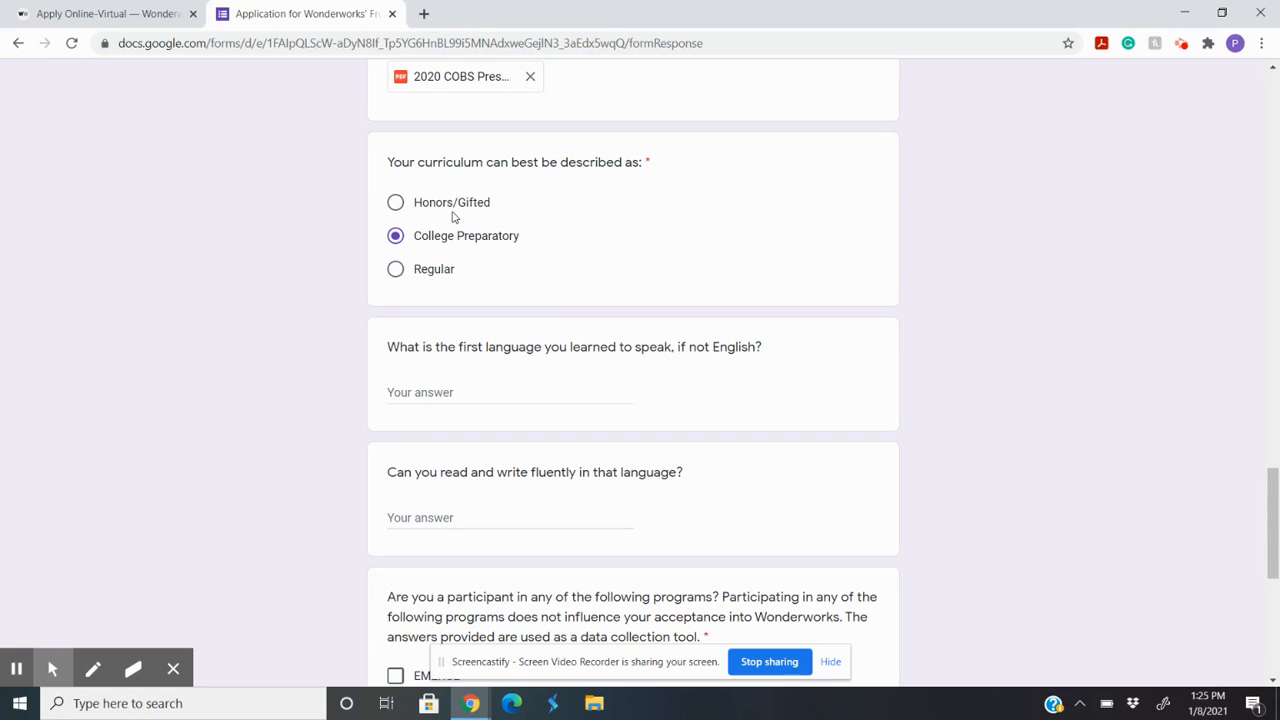
scroll(463, 331, down, 2)
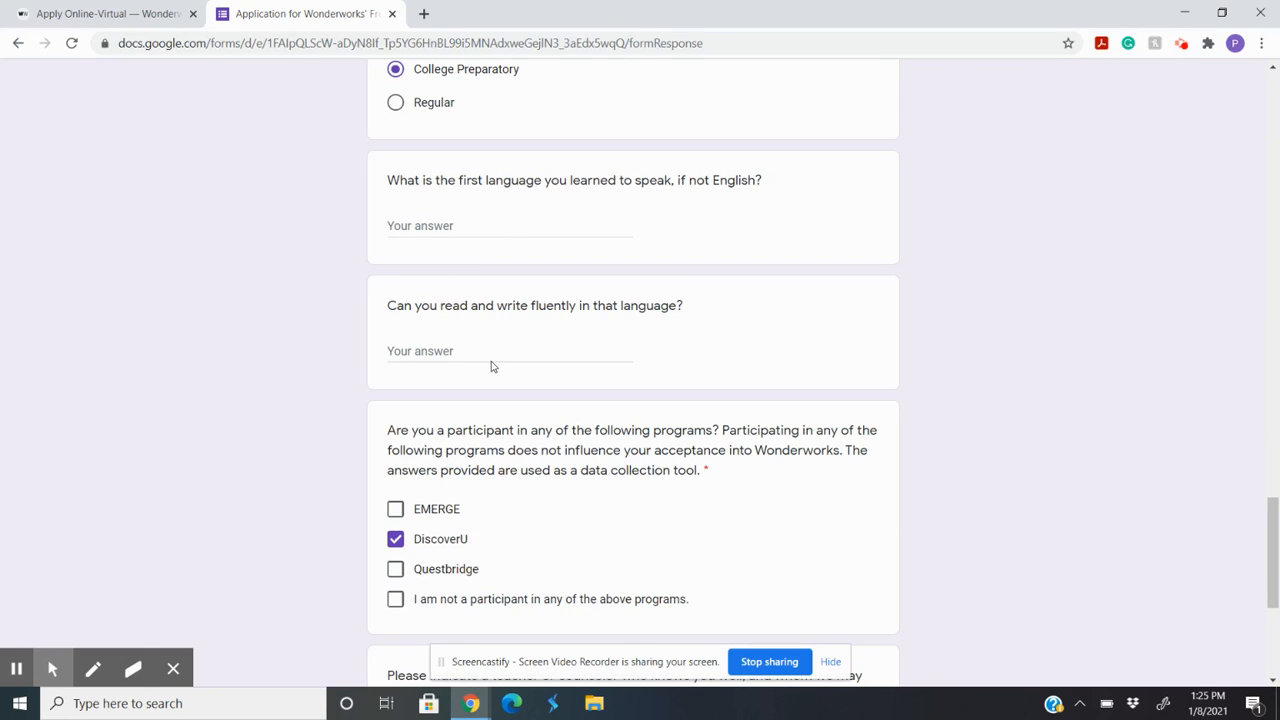
scroll(491, 367, down, 2)
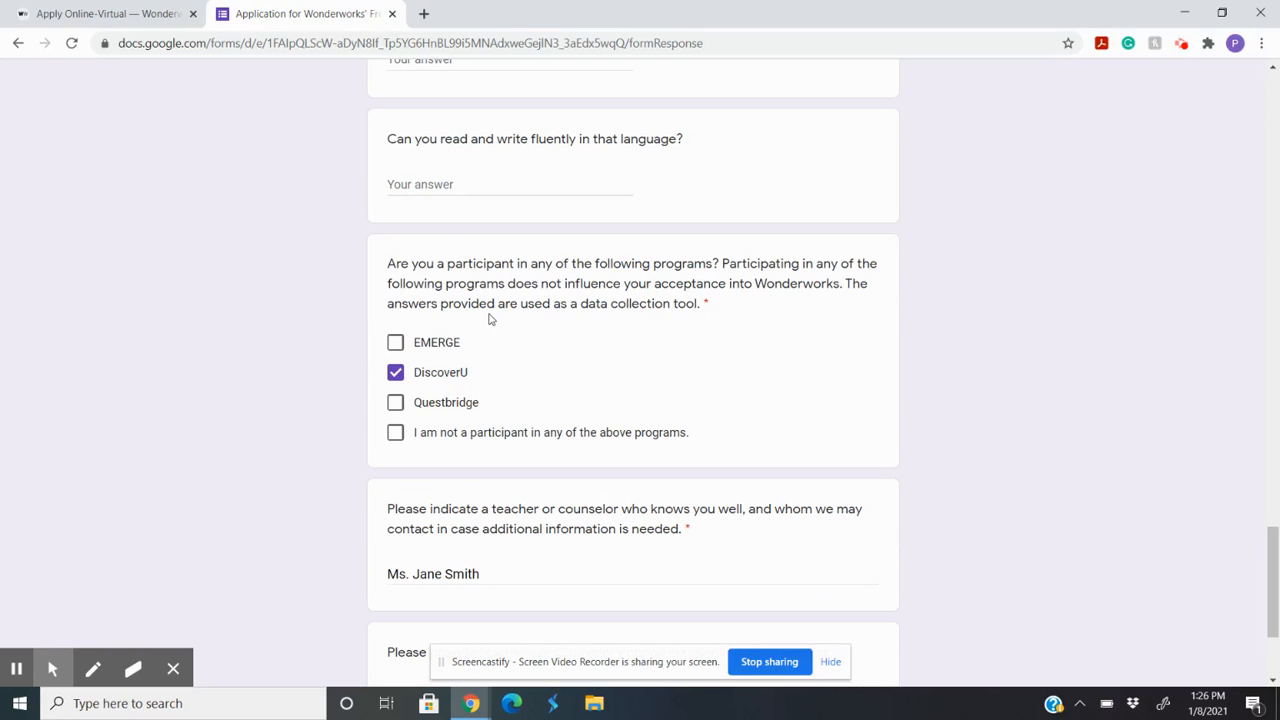
scroll(491, 318, down, 2)
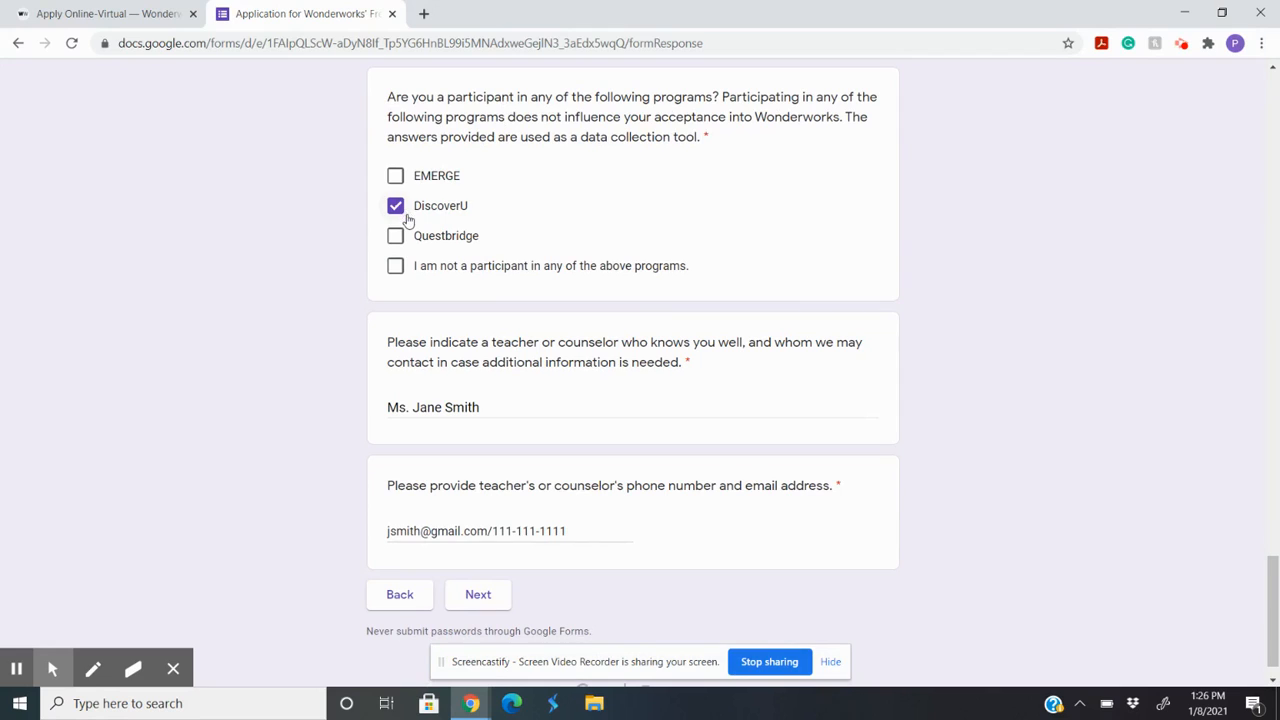
scroll(450, 195, up, 1)
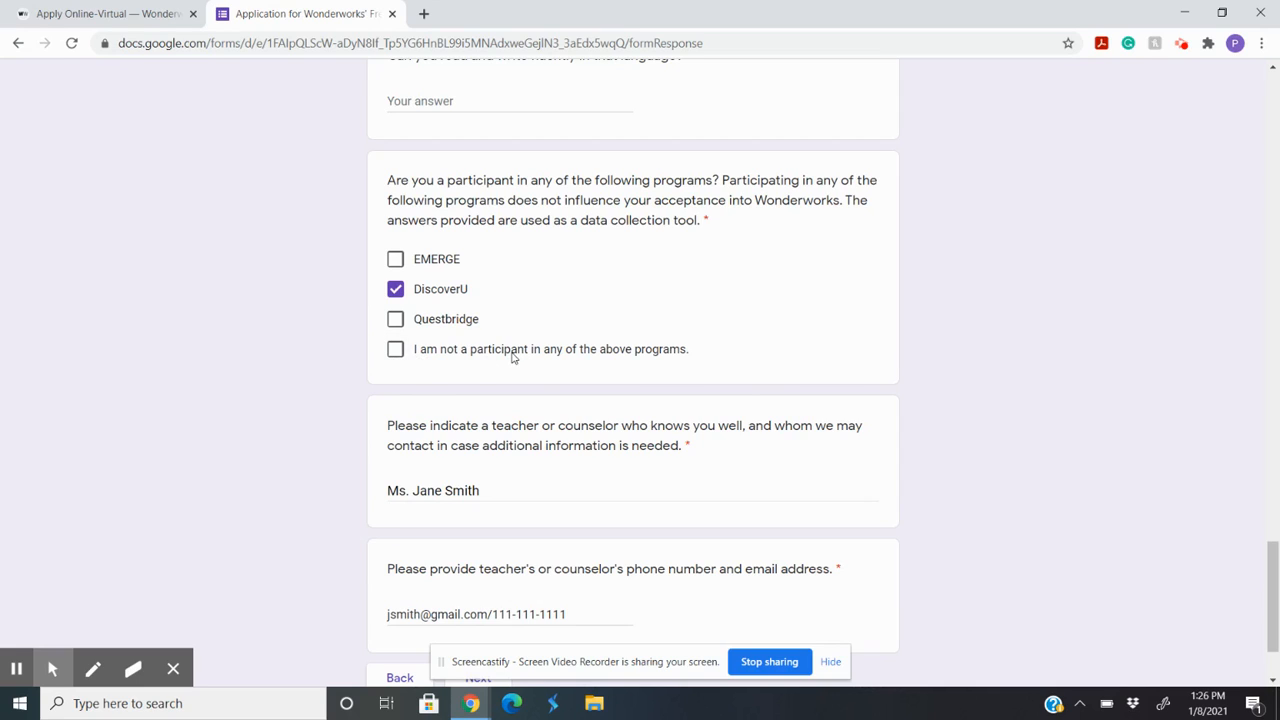
Step: Check the EMERGE option and the teacher or counselor name answer, and continue to the Supplemental Information section
click(450, 261)
click(450, 261)
scroll(464, 290, down, 1)
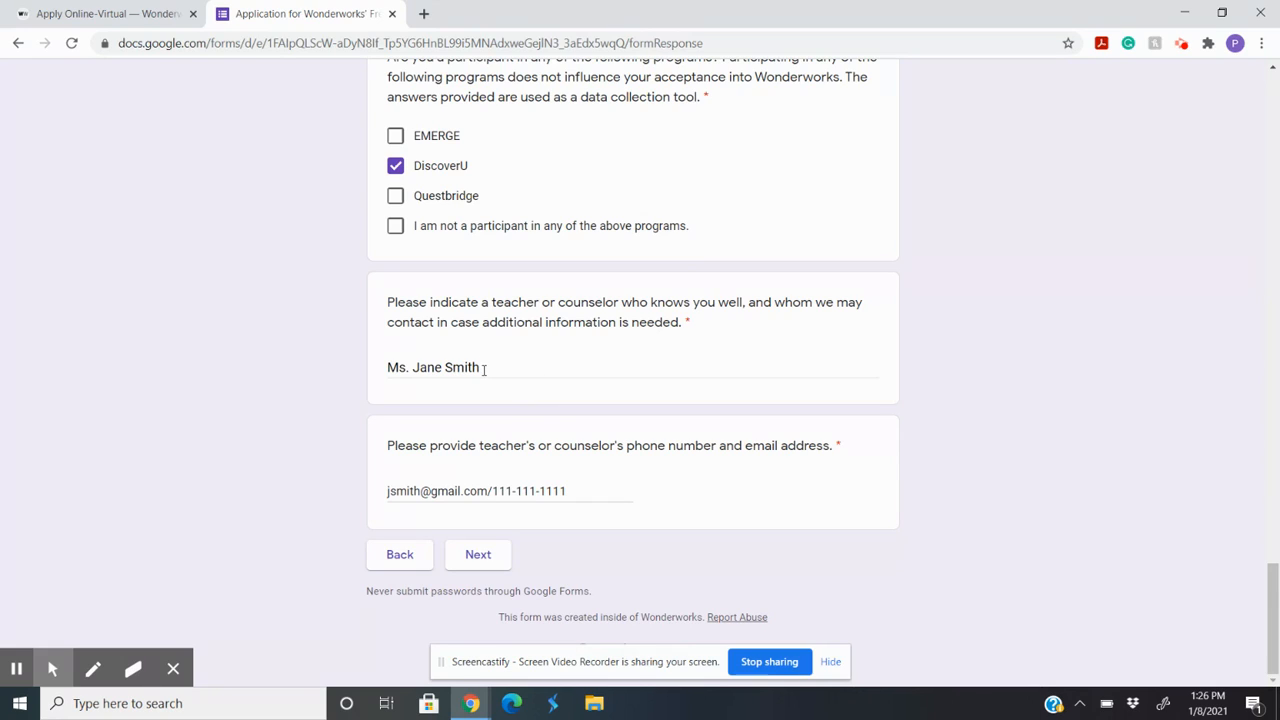
drag(484, 369, 363, 394)
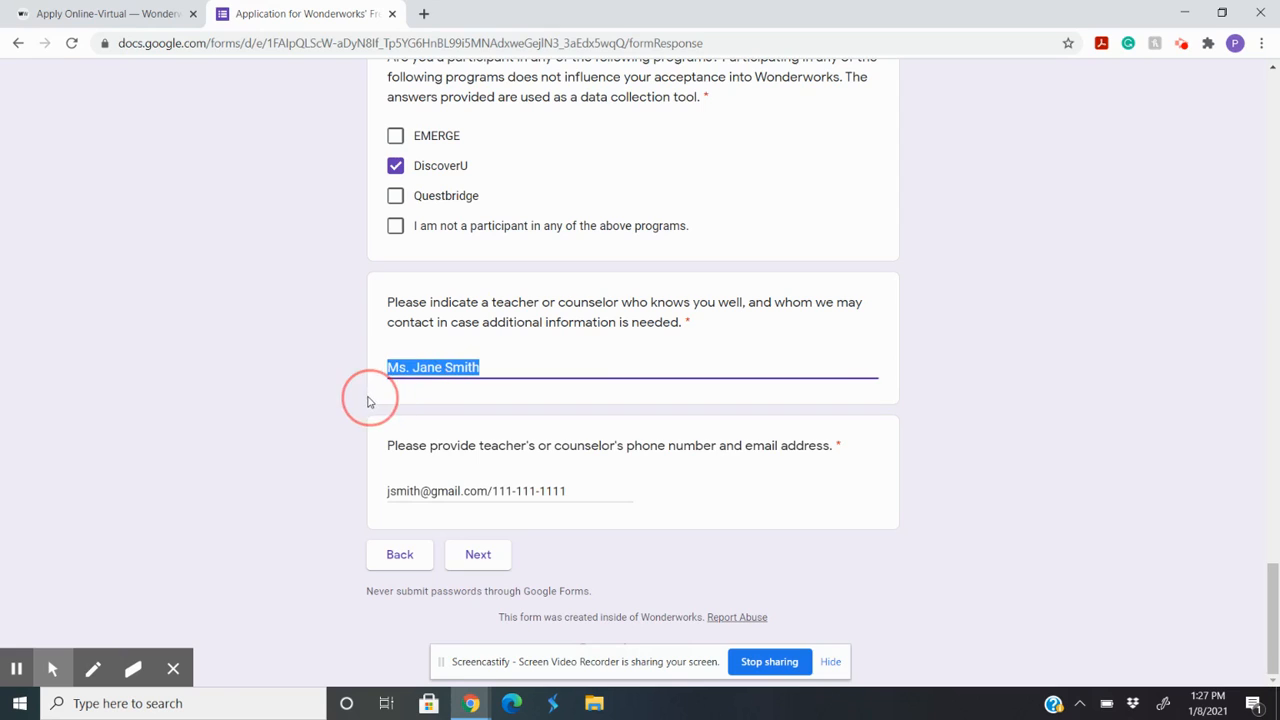
click(515, 367)
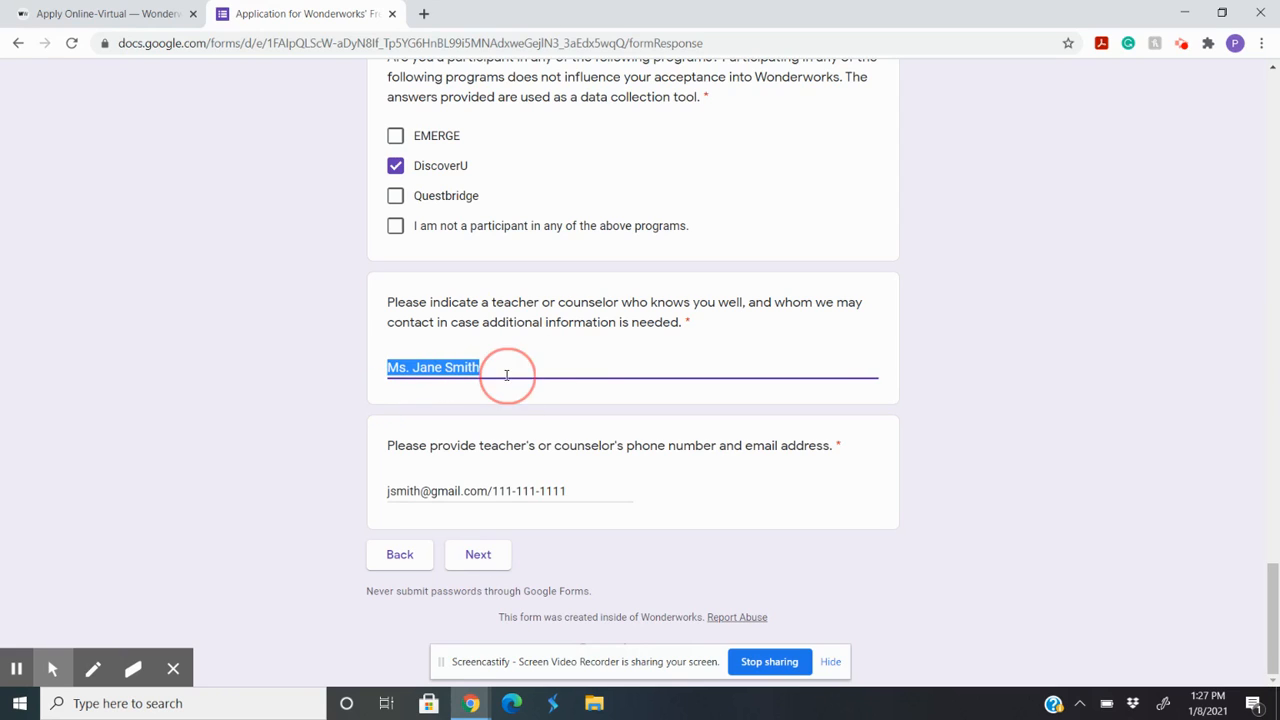
click(489, 563)
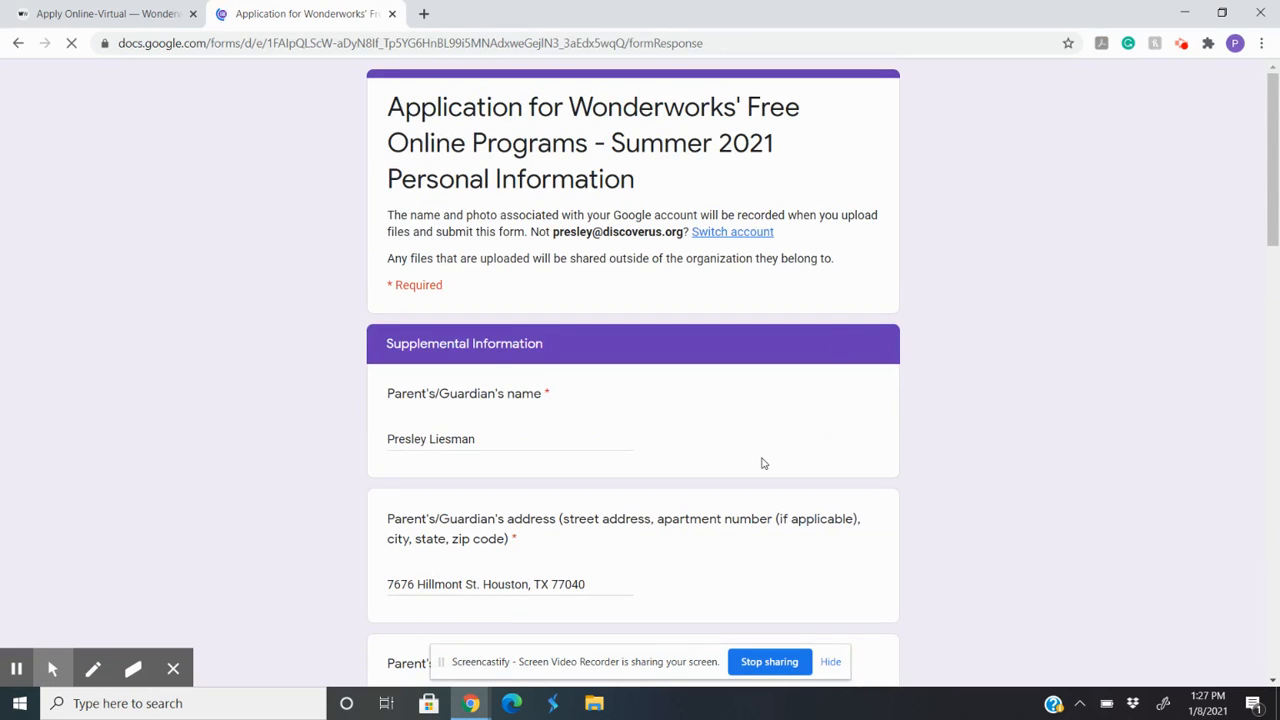
Step: Review the Supplemental Information answers for both parents/guardians, from name and contact details to occupation and college graduate status
scroll(760, 465, down, 1)
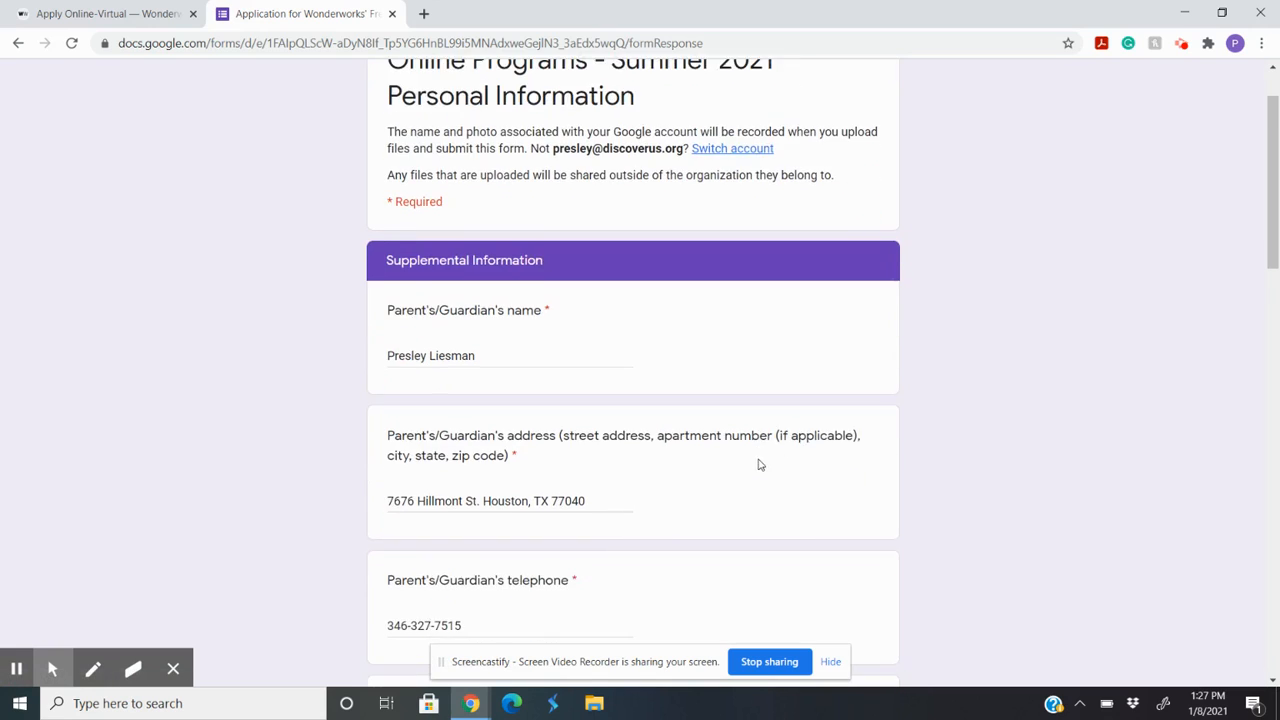
scroll(760, 465, down, 1)
scroll(746, 474, down, 1)
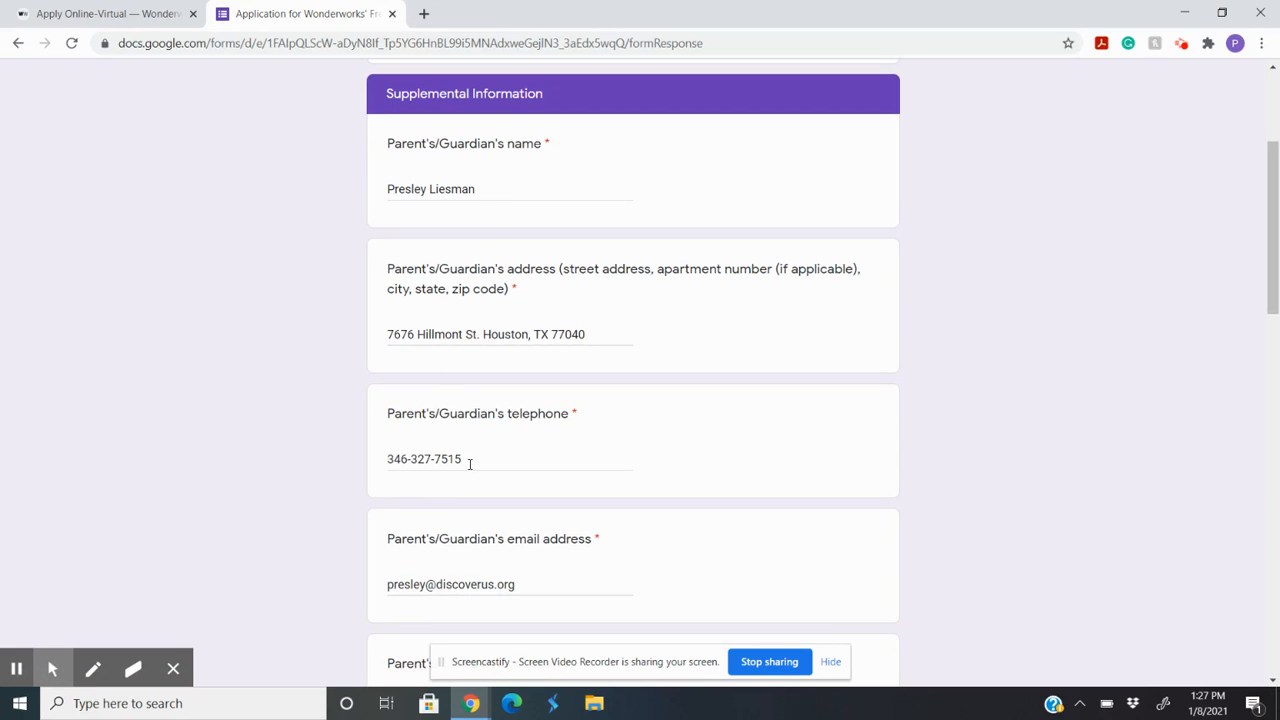
scroll(470, 463, down, 3)
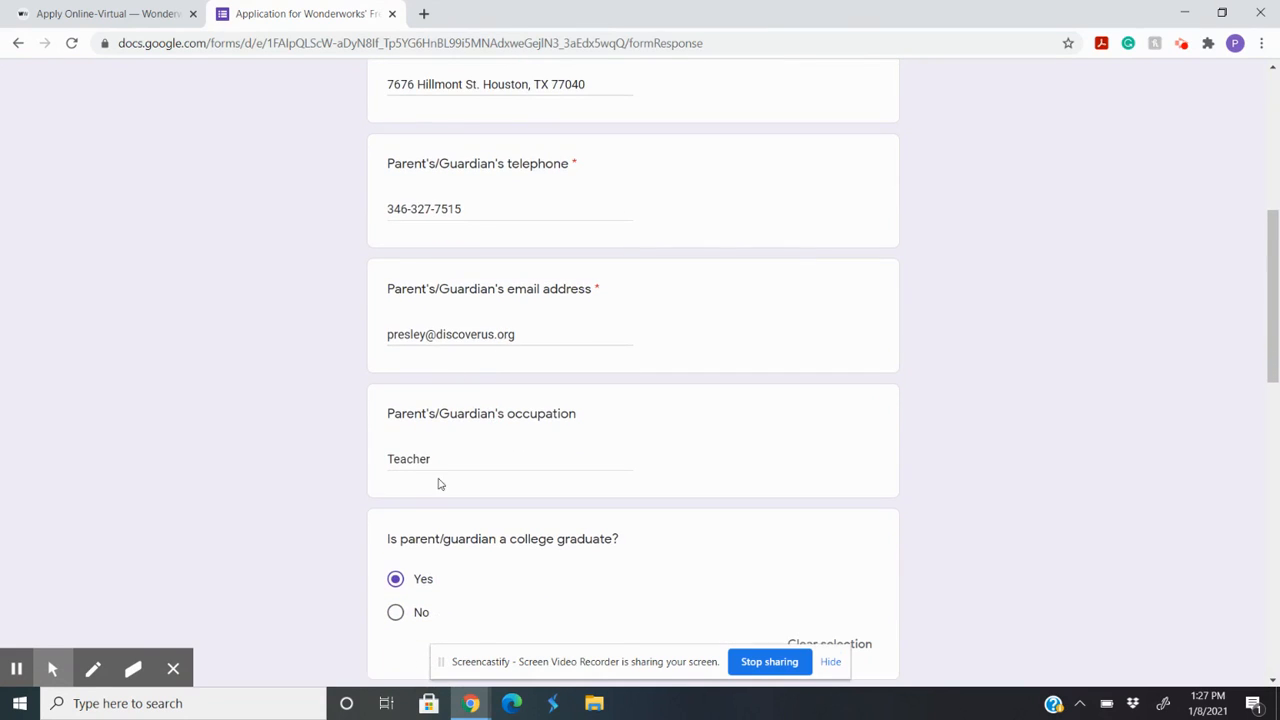
scroll(442, 461, down, 3)
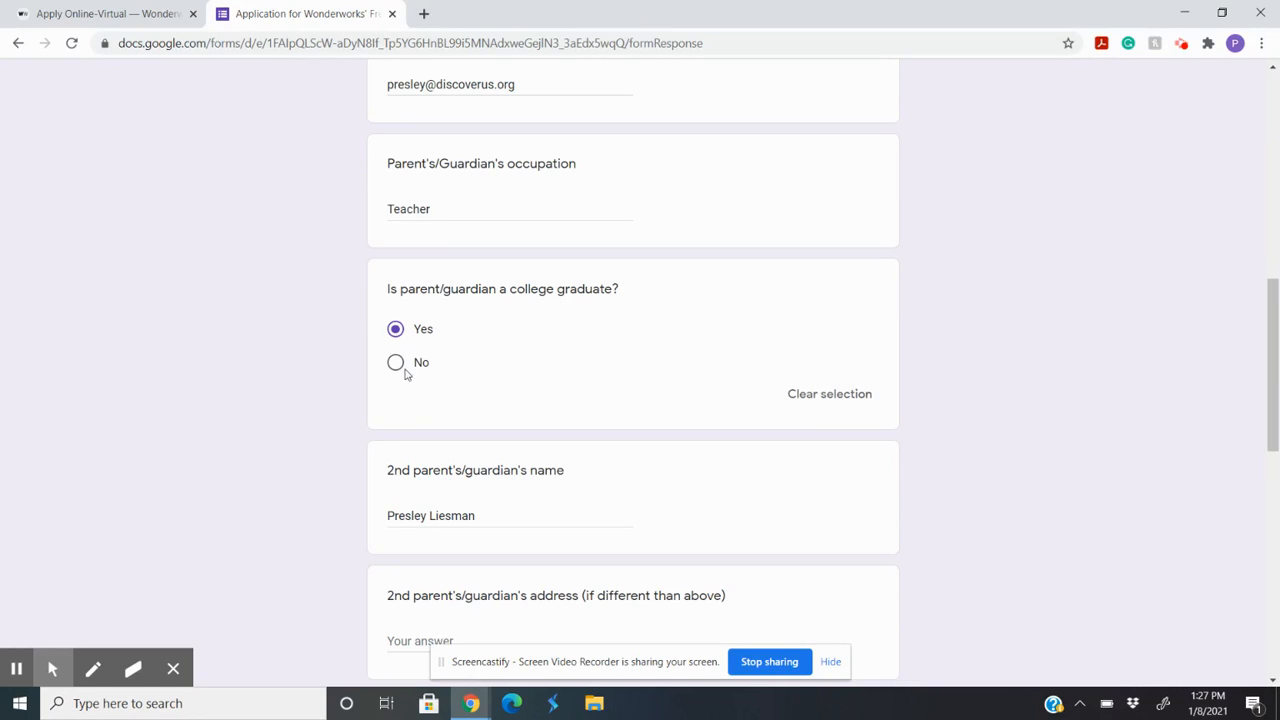
scroll(470, 360, down, 2)
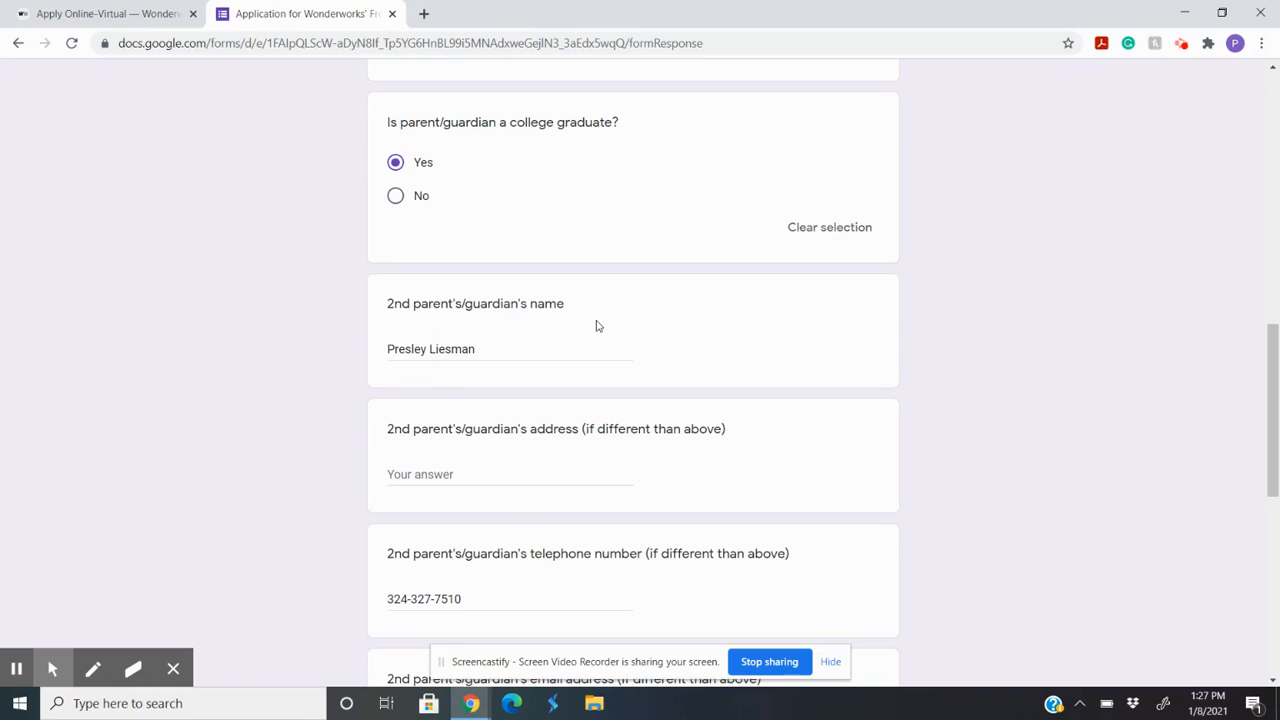
scroll(588, 318, down, 1)
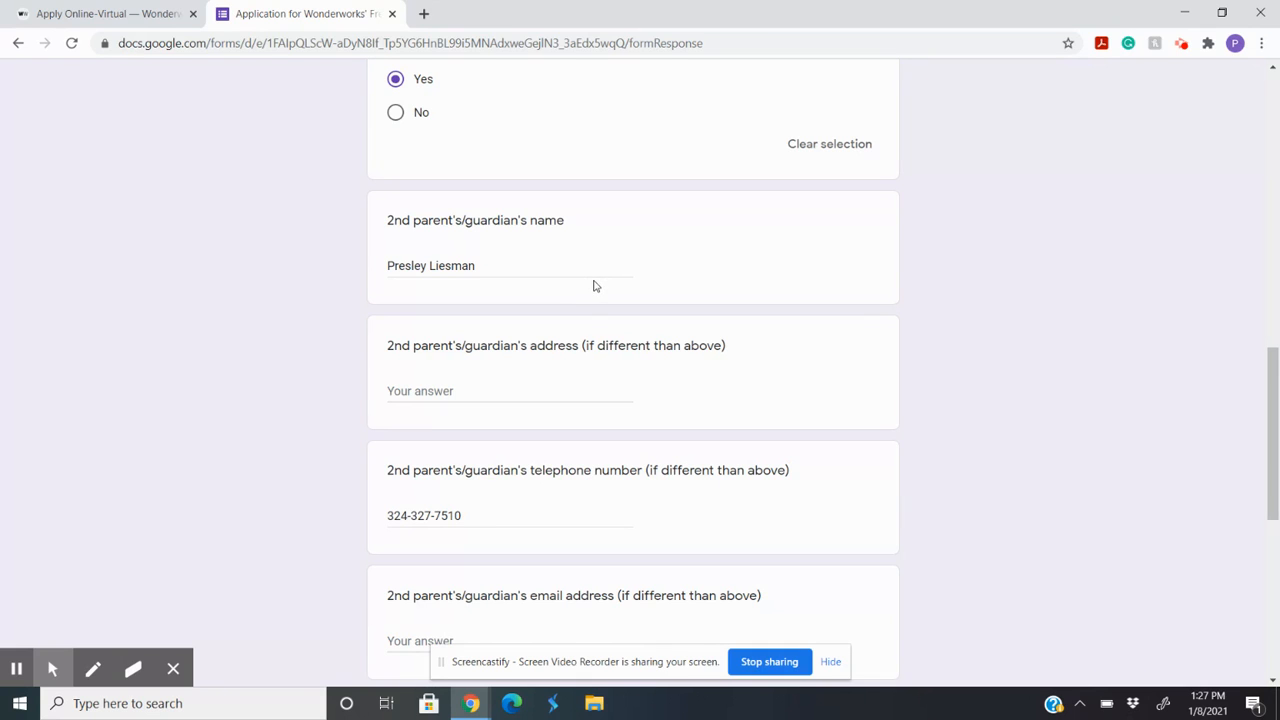
scroll(541, 266, down, 3)
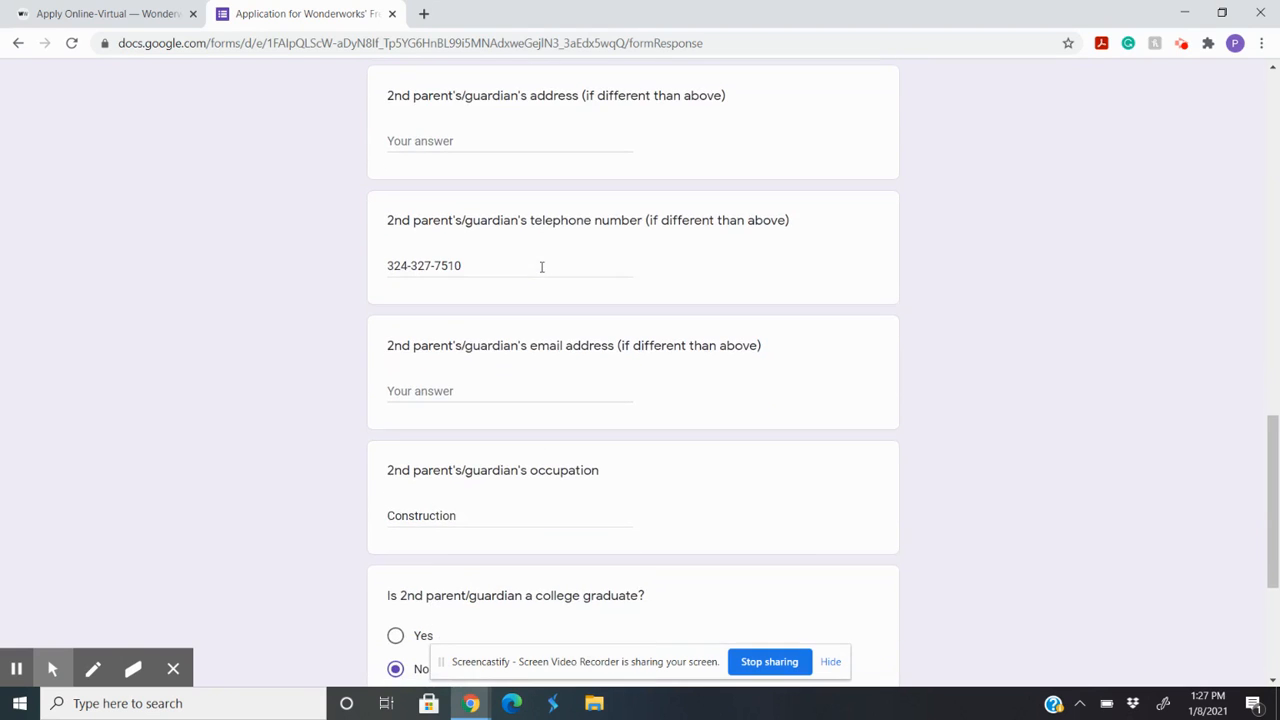
scroll(541, 266, up, 2)
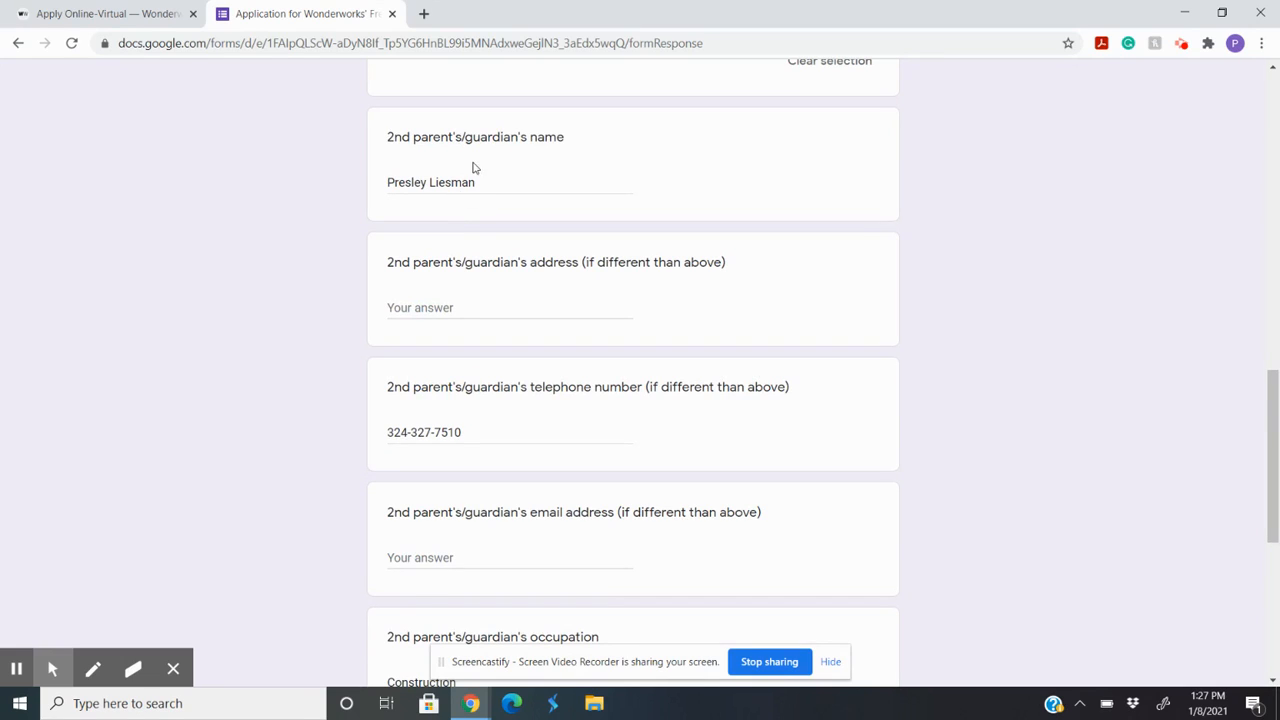
scroll(497, 560, down, 2)
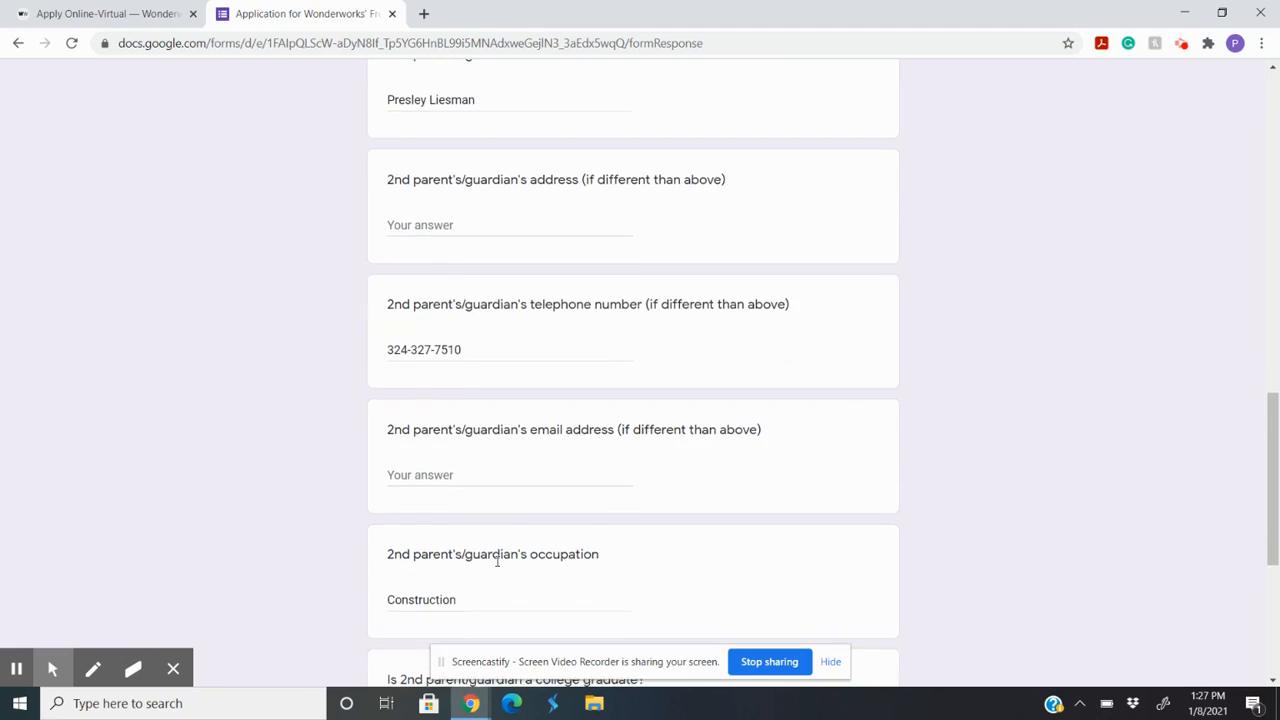
scroll(497, 568, down, 3)
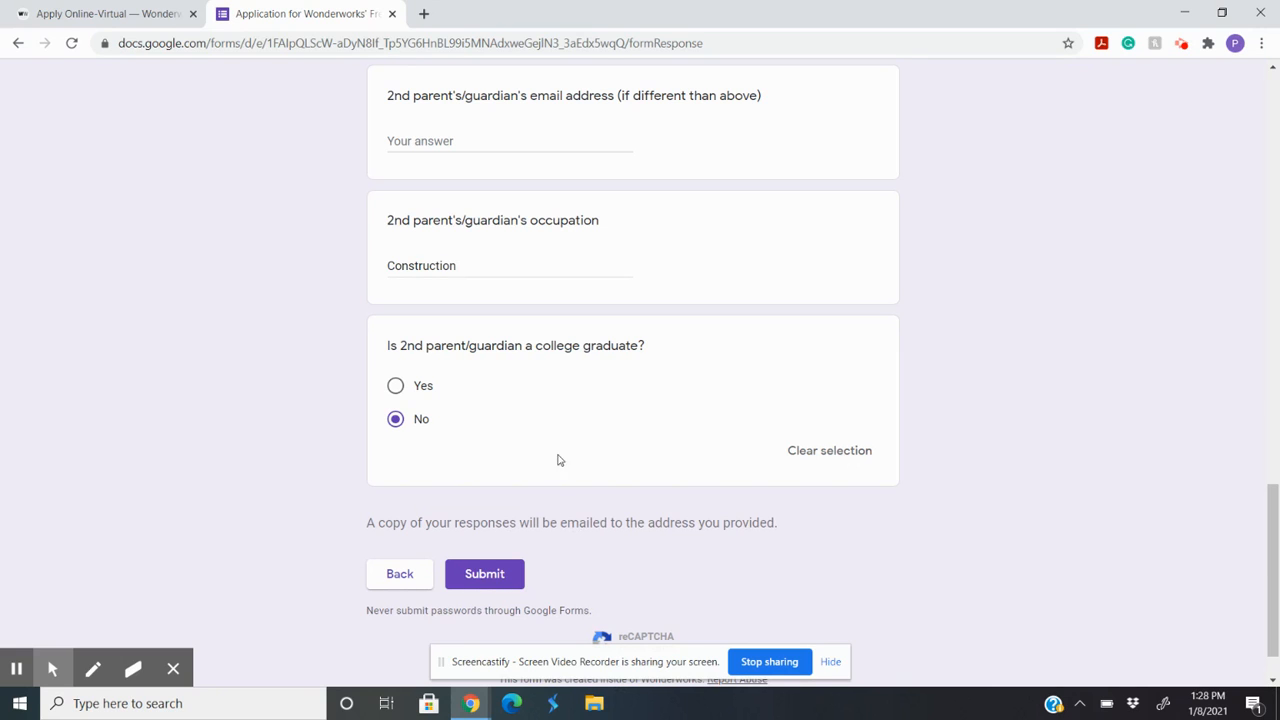
Step: Return to the Academic Information section and look over the nationally-normed tests and PSAT/Pre-ACT/ACT score answers
scroll(571, 430, up, 6)
scroll(573, 422, up, 10)
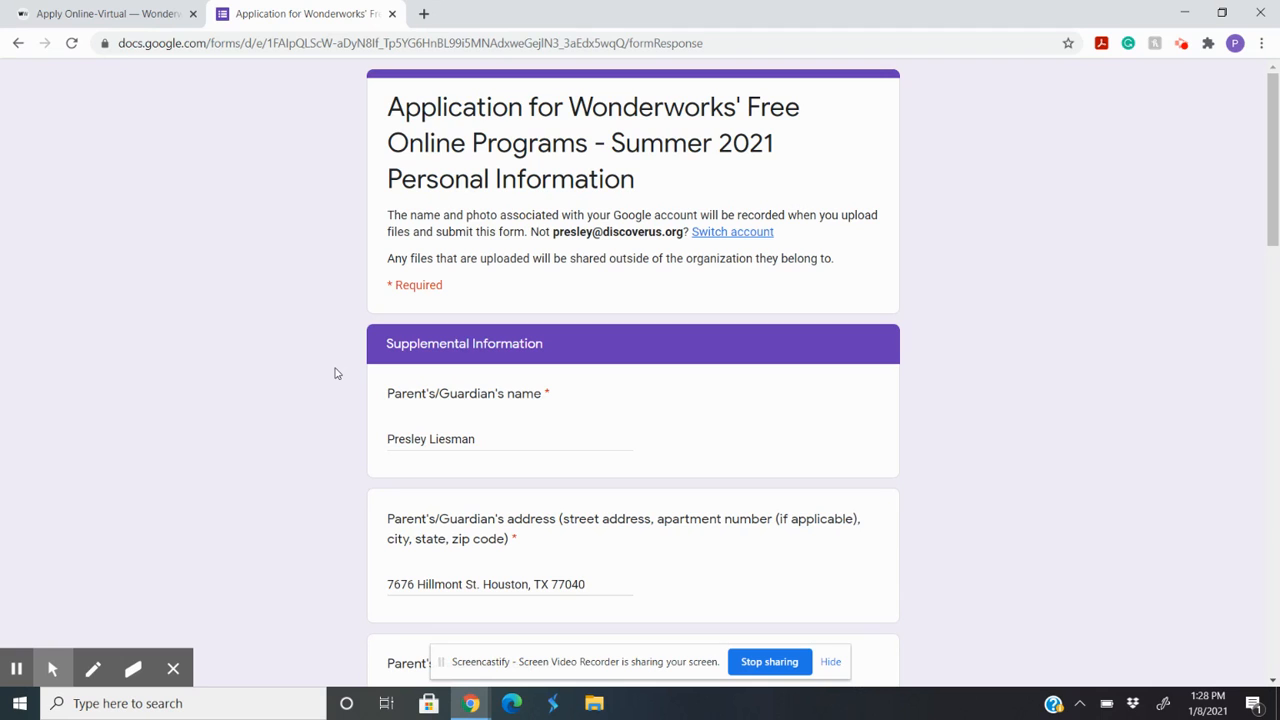
scroll(338, 373, down, 20)
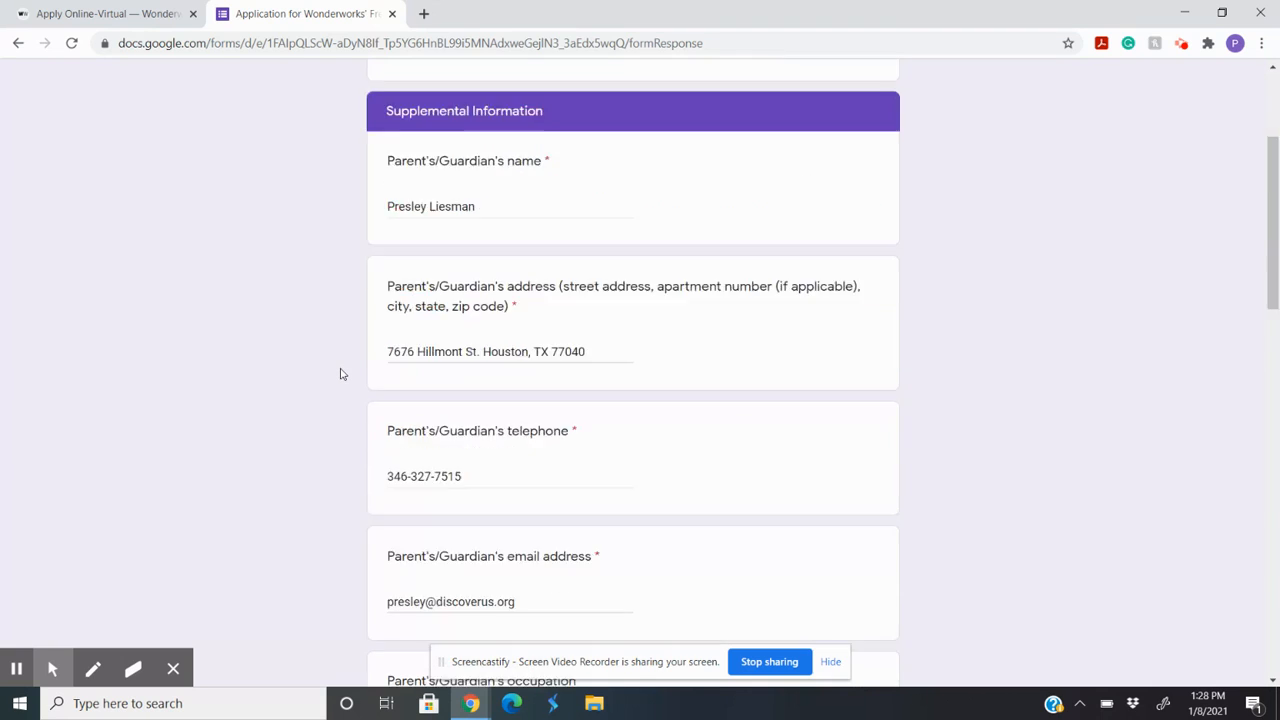
click(386, 524)
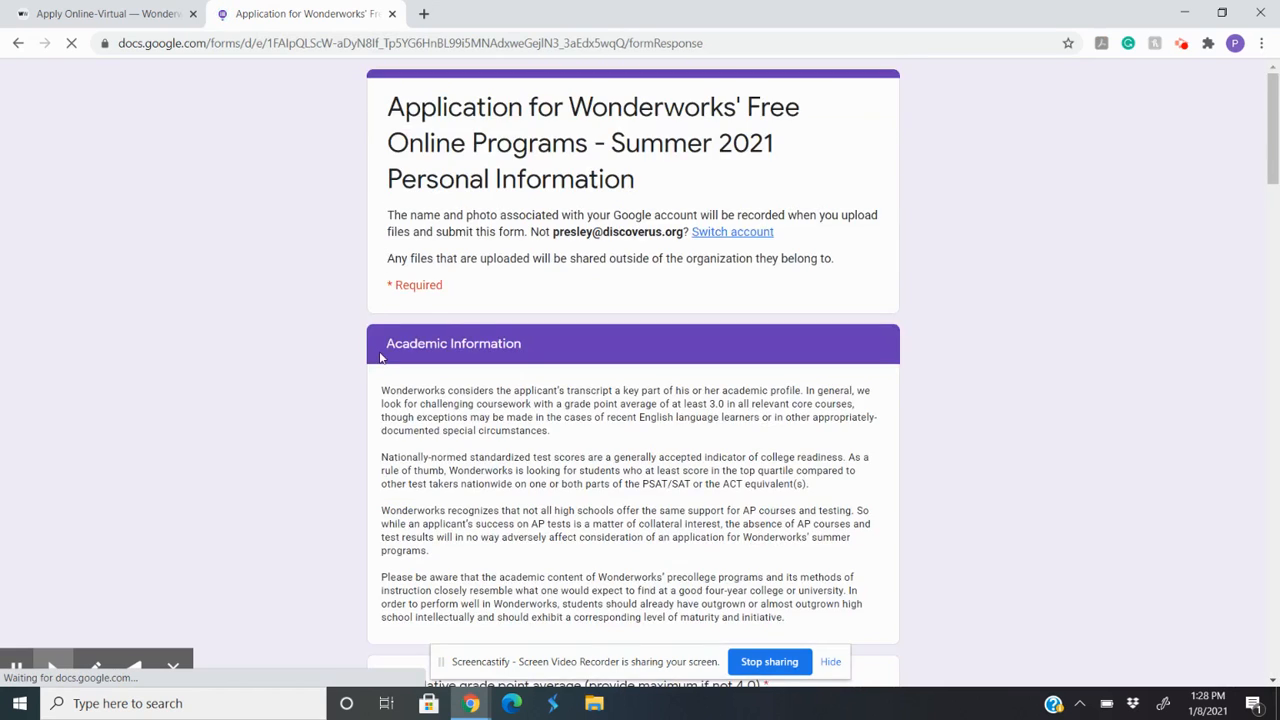
scroll(483, 482, down, 4)
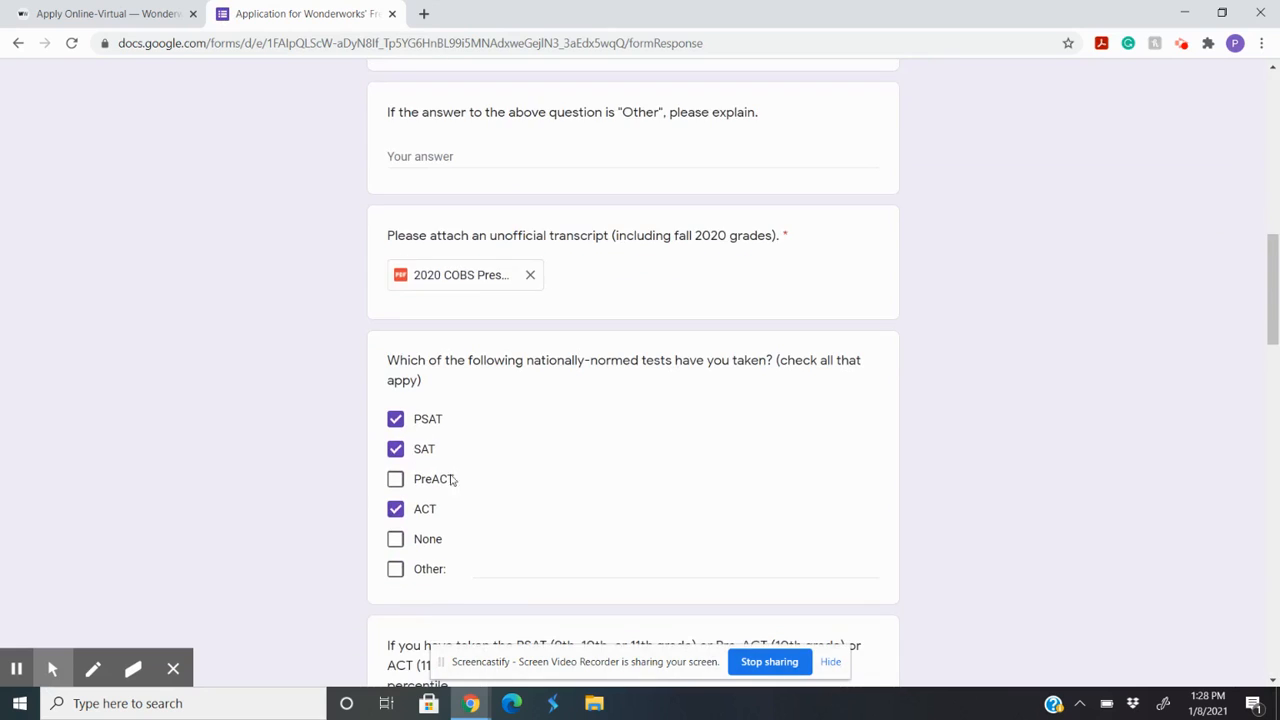
scroll(529, 514, down, 3)
scroll(529, 494, down, 3)
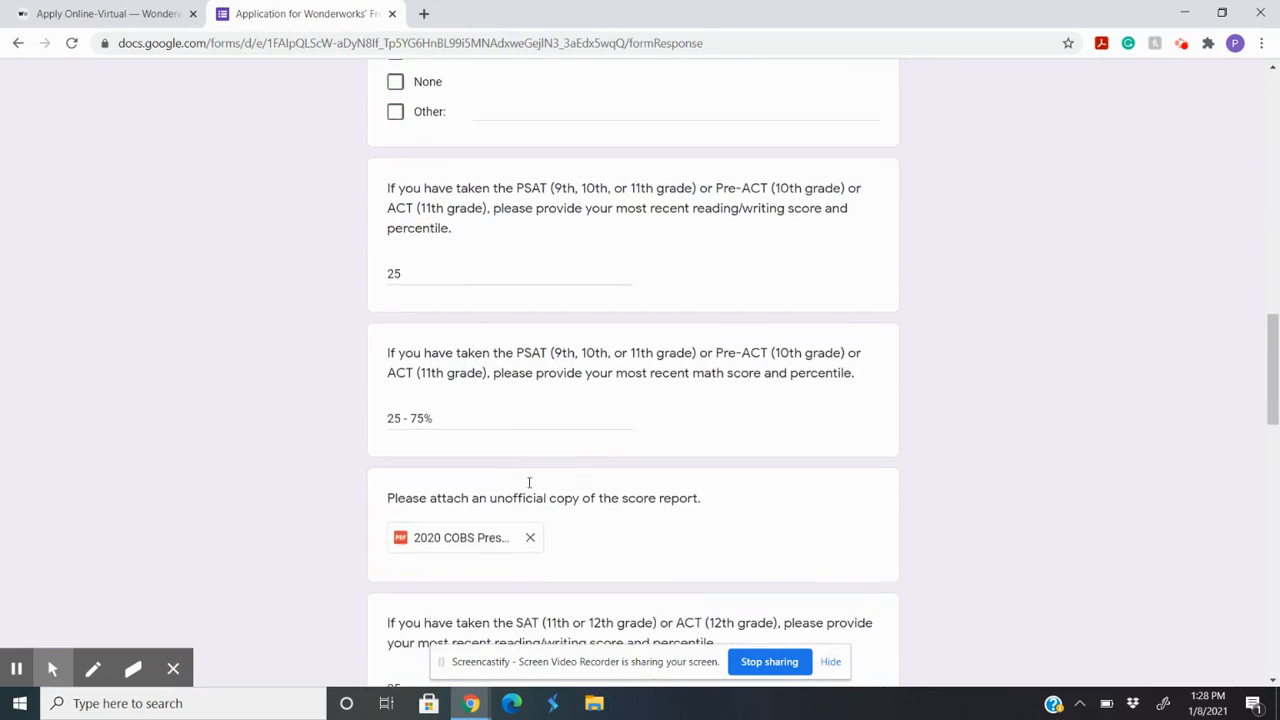